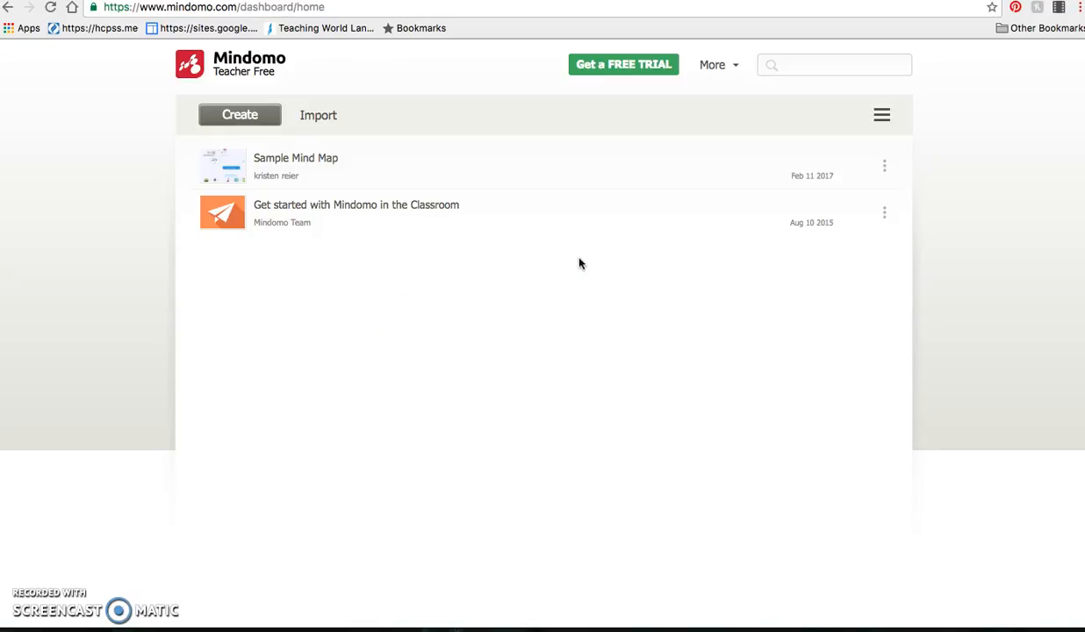
- Create a new map from the Blank Concept Map template, titled "la famille Bourbon"
{"action": "left_click", "coordinate": [237, 117]}
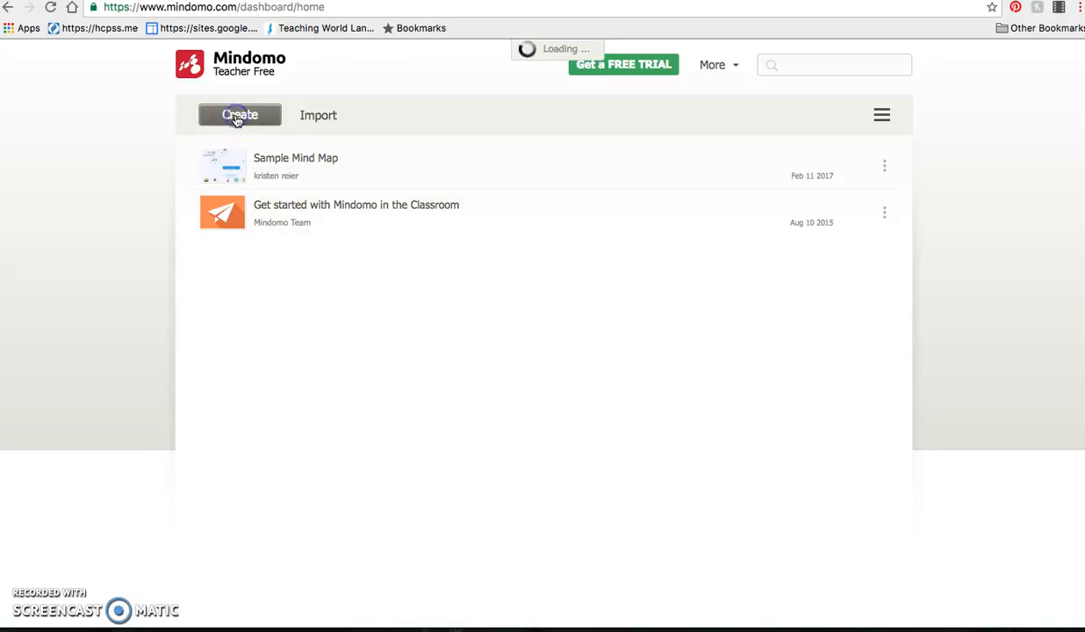
{"action": "type", "text": "la famille"}
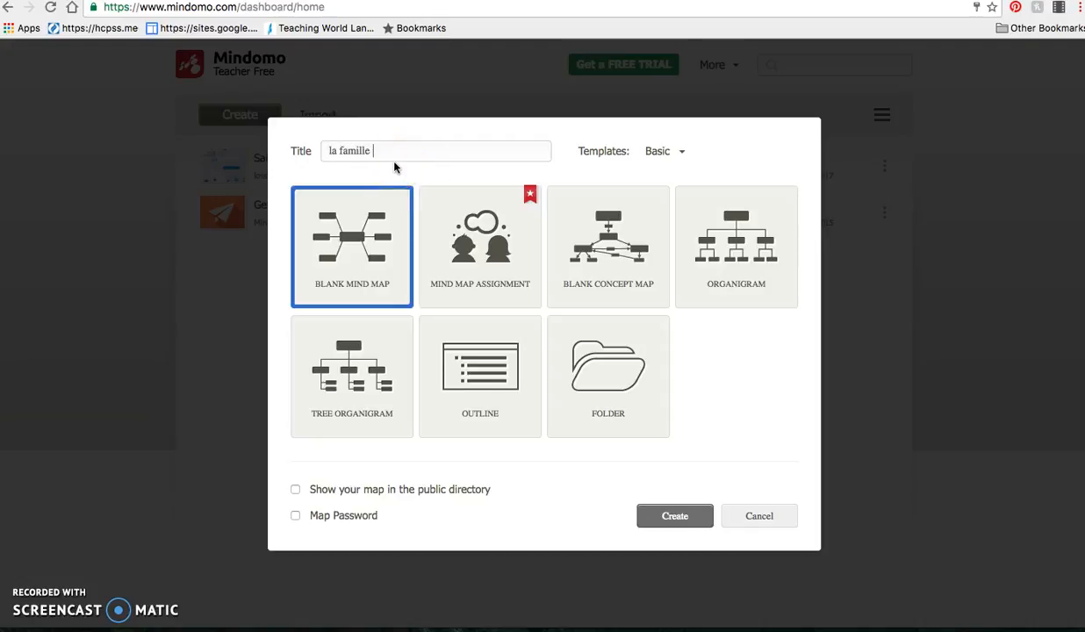
{"action": "type", "text": " Bourbon"}
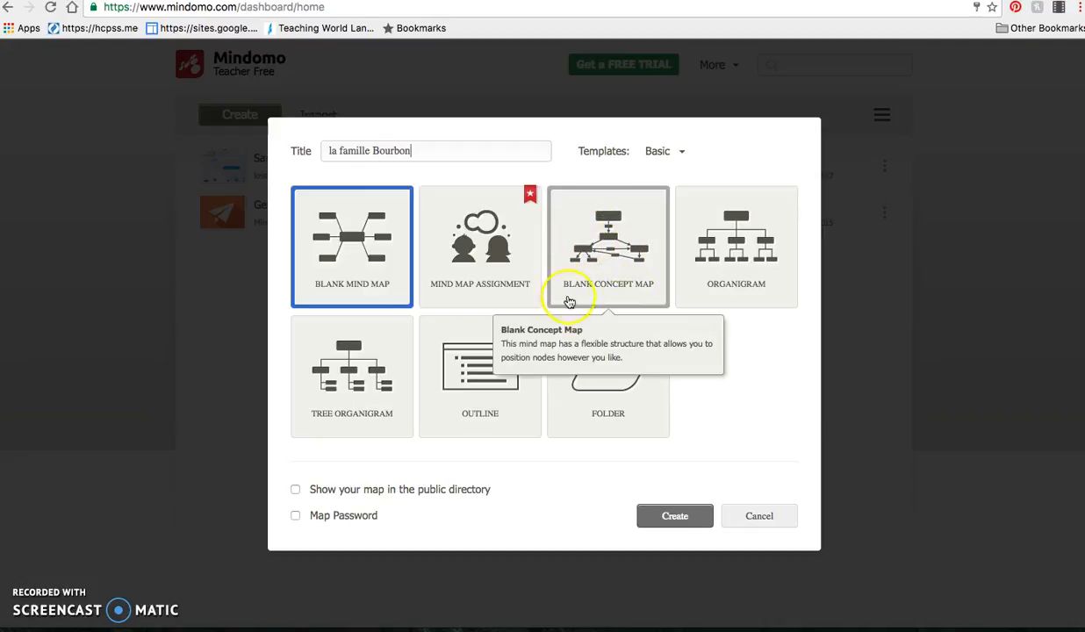
{"action": "left_click", "coordinate": [618, 273]}
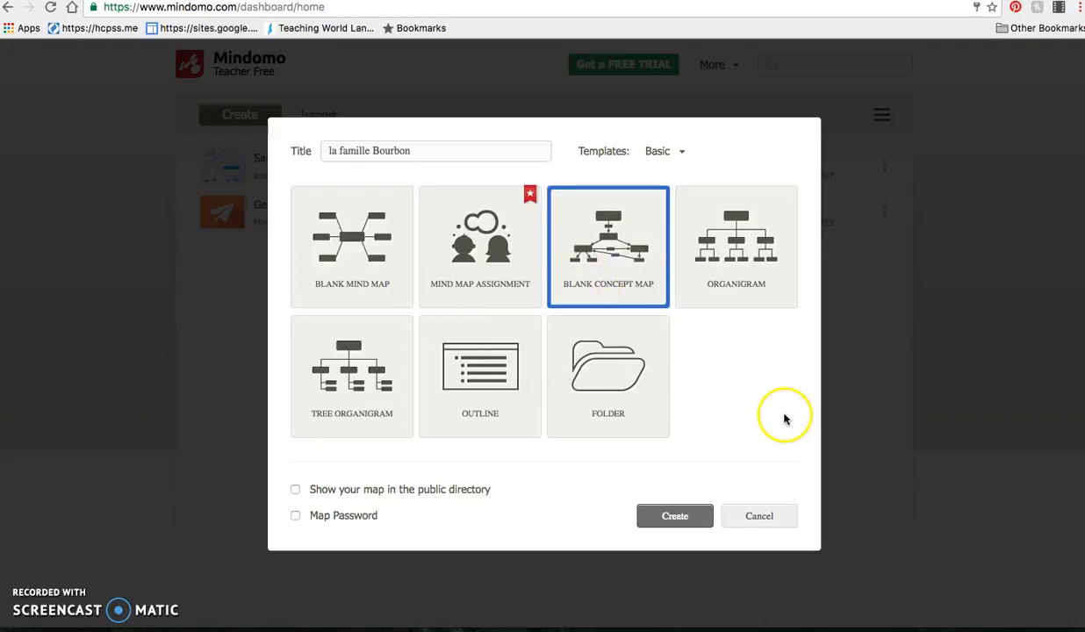
{"action": "left_click", "coordinate": [688, 516]}
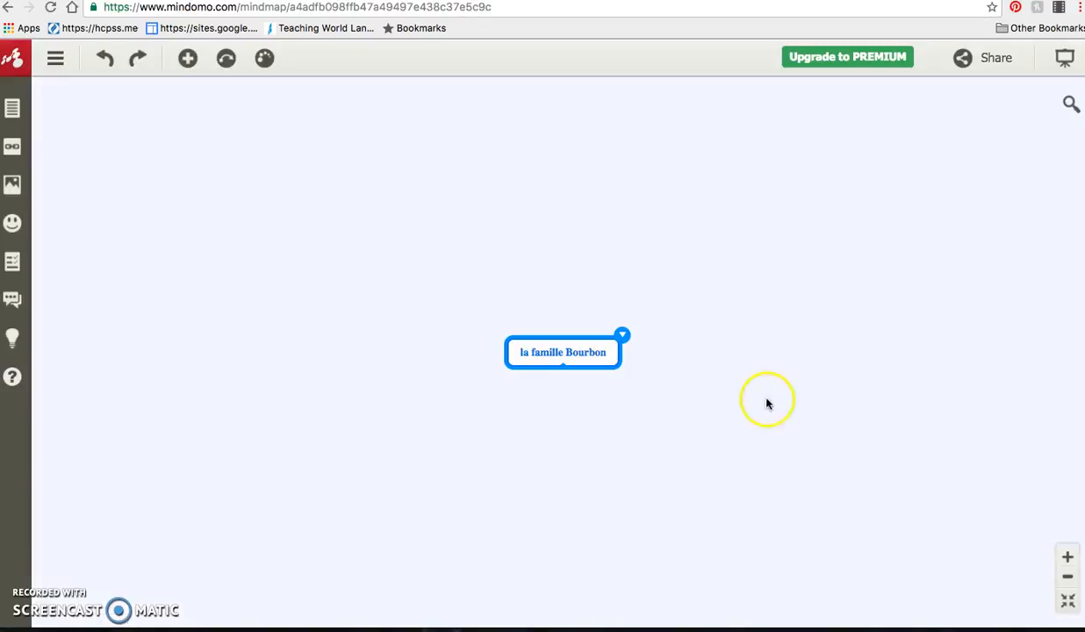
- Change the font of the central "la famille Bourbon" topic to Rock Salt
{"action": "left_click", "coordinate": [622, 335]}
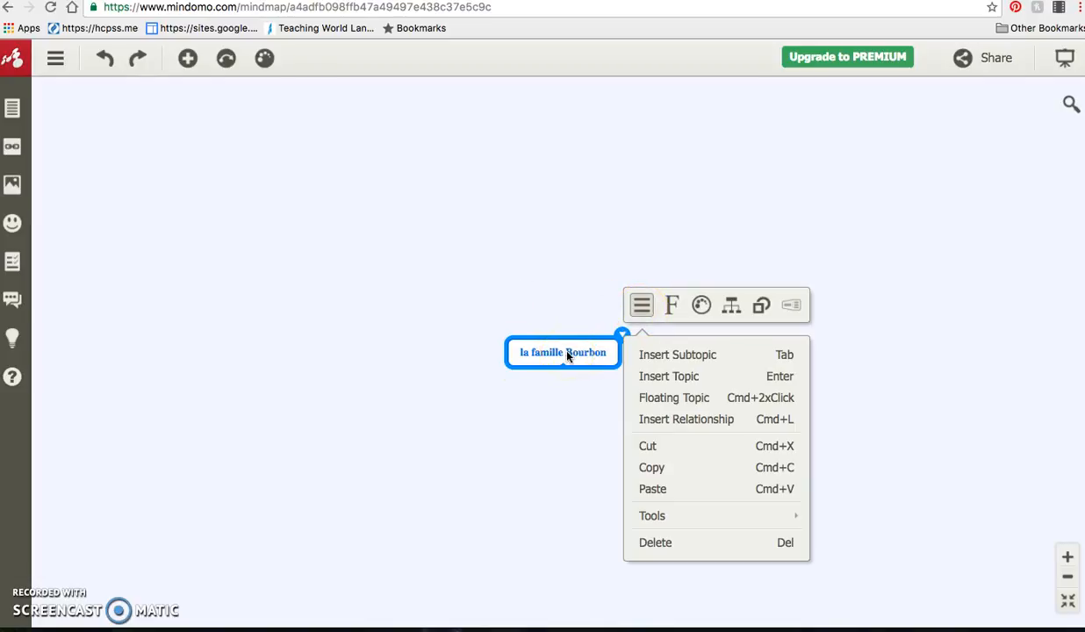
{"action": "left_click", "coordinate": [672, 305]}
{"action": "left_click", "coordinate": [676, 420]}
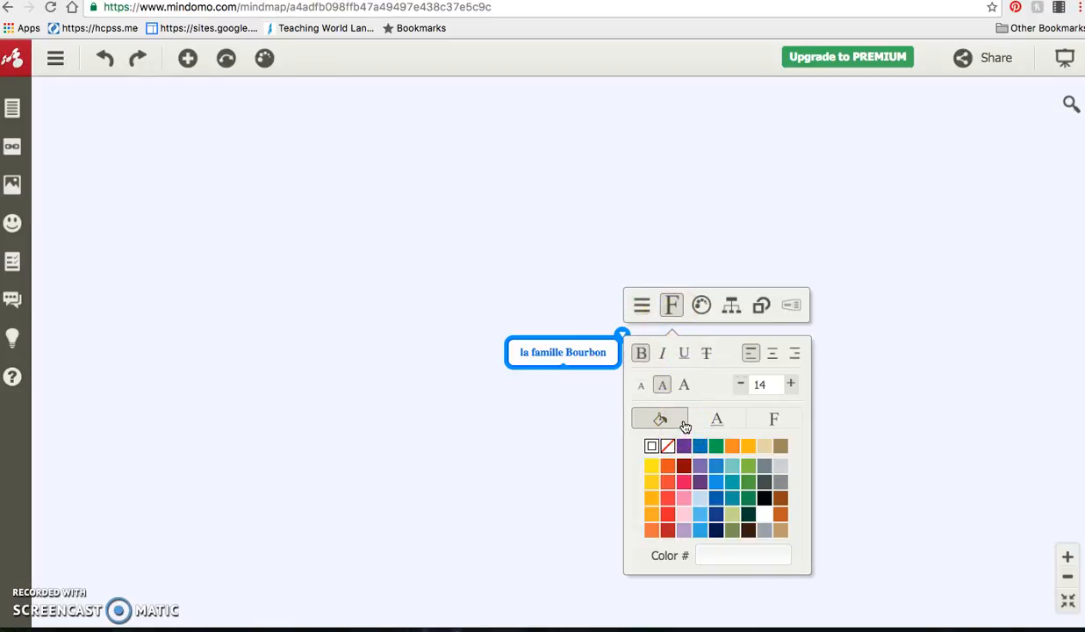
{"action": "left_click", "coordinate": [774, 418]}
{"action": "scroll", "coordinate": [746, 492], "scroll_direction": "down", "scroll_amount": 5}
{"action": "left_click", "coordinate": [670, 489]}
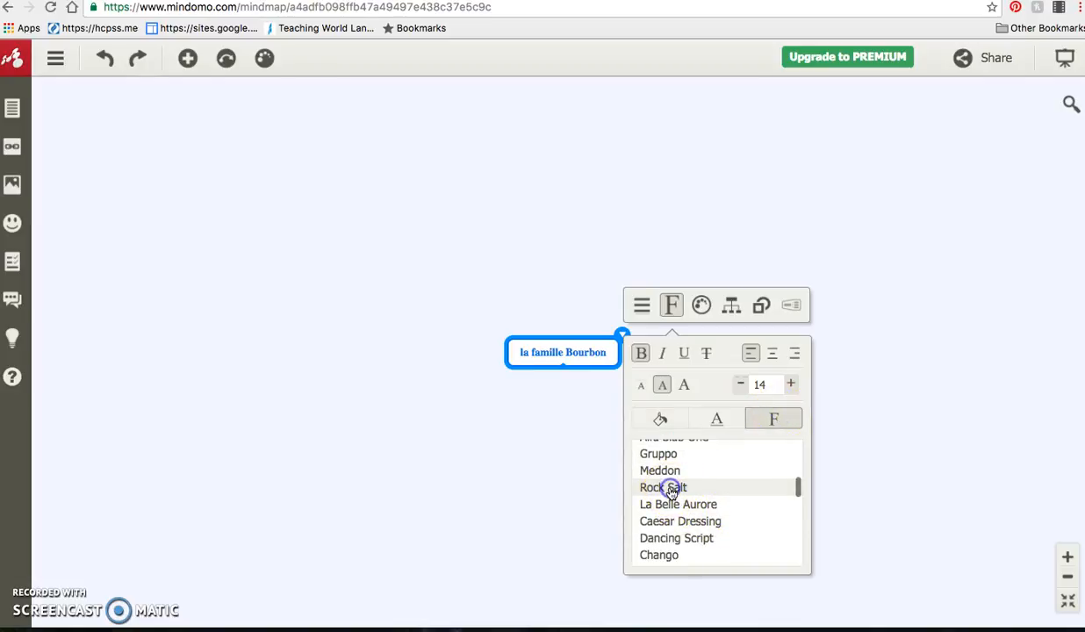
- Increase the text size of the central "la famille Bourbon" topic to 27
{"action": "left_click", "coordinate": [795, 385]}
{"action": "left_click", "coordinate": [796, 385]}
{"action": "left_click", "coordinate": [795, 384]}
{"action": "left_click", "coordinate": [796, 385]}
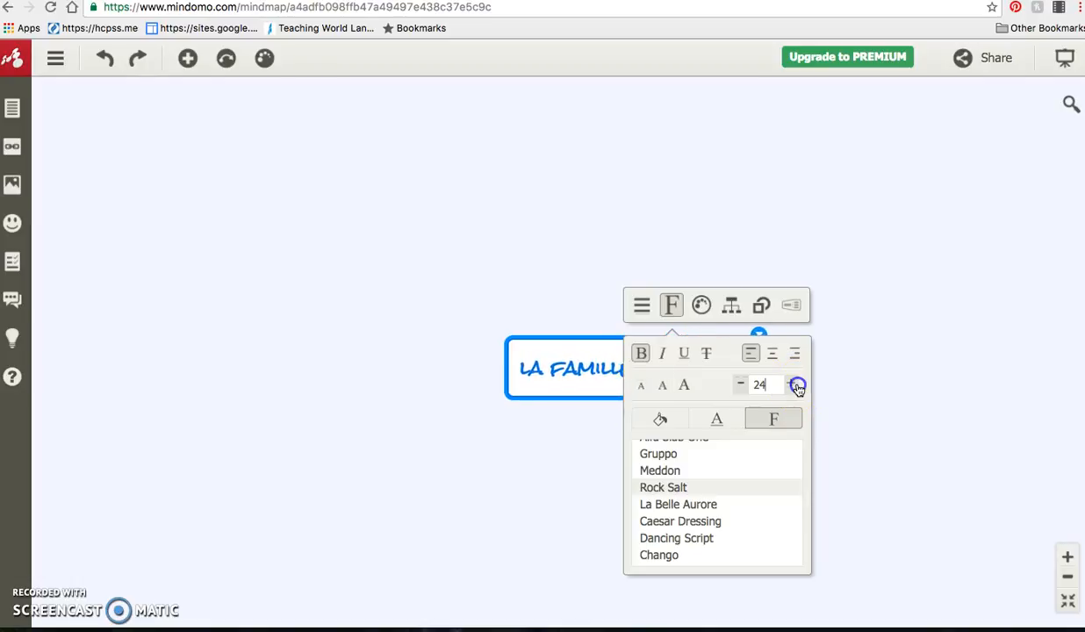
{"action": "left_click", "coordinate": [796, 385]}
{"action": "left_click", "coordinate": [795, 384]}
{"action": "left_click", "coordinate": [796, 385]}
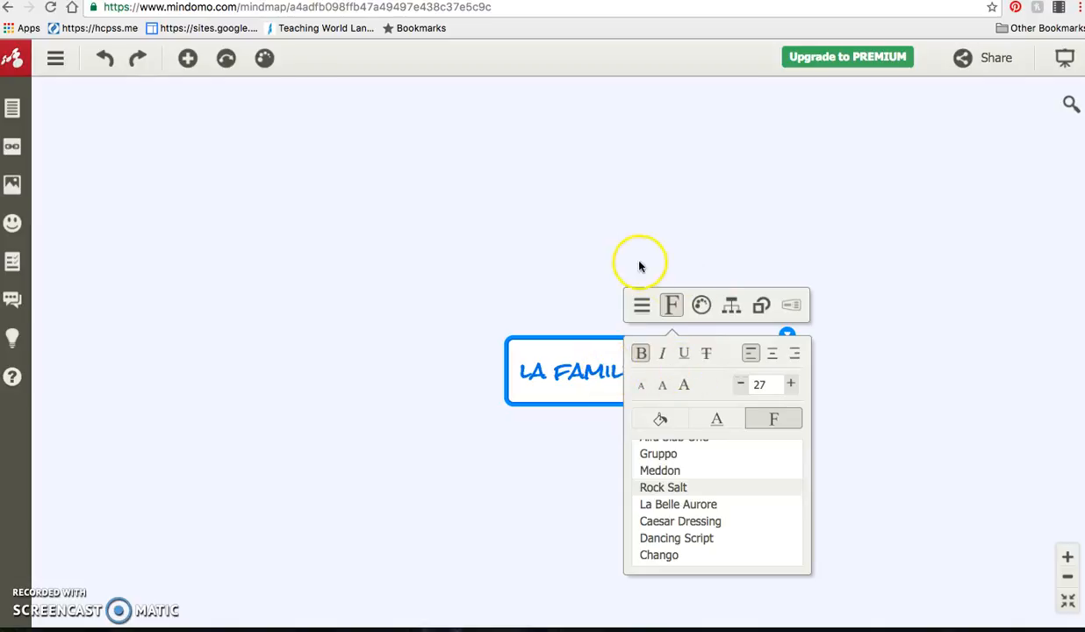
{"action": "left_click", "coordinate": [588, 286]}
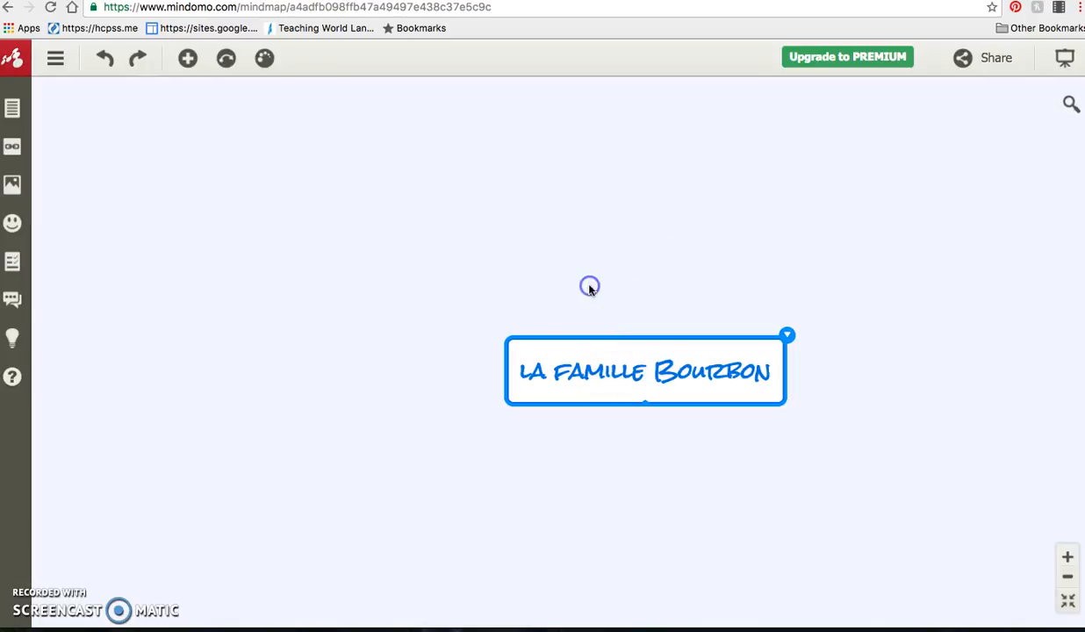
- Try adding a floating topic in the empty area below and left of the central topic, and remove it
{"action": "left_click", "coordinate": [788, 338]}
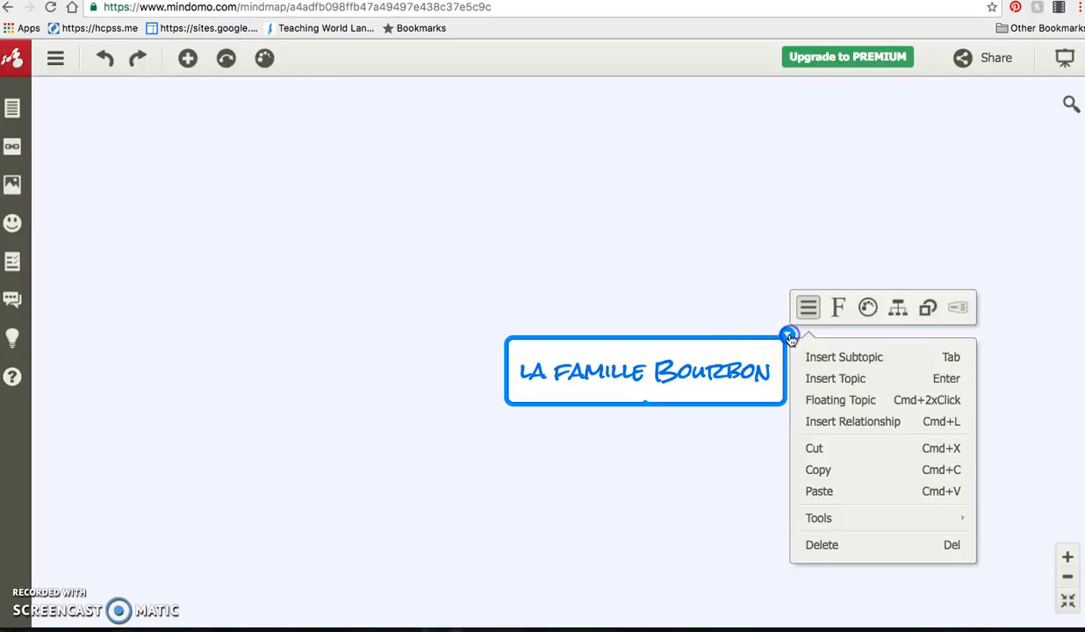
{"action": "left_click", "coordinate": [843, 365]}
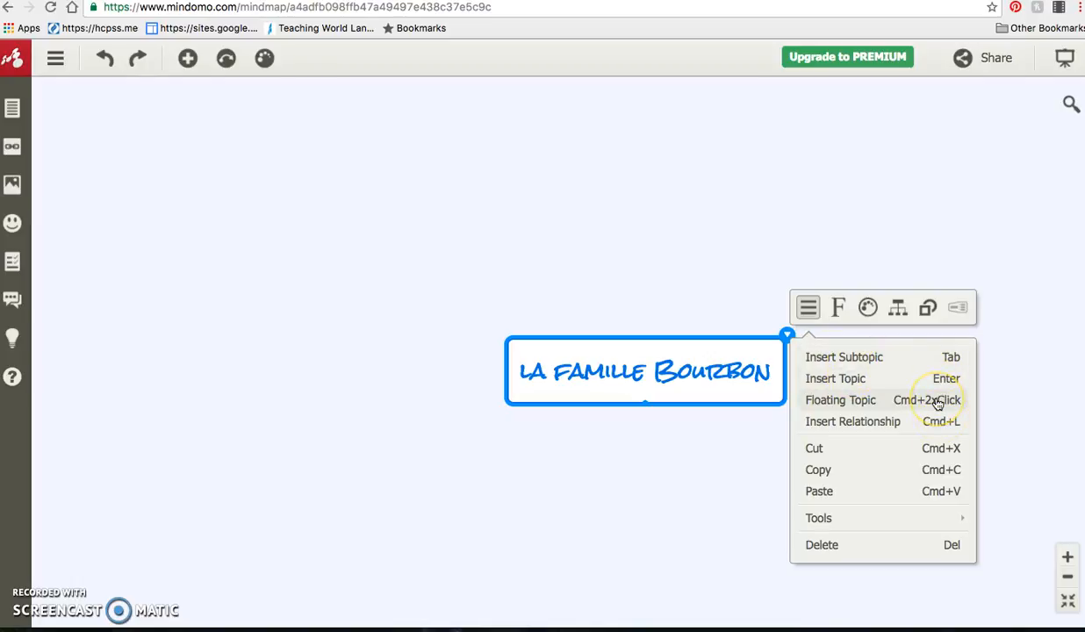
{"action": "left_click", "coordinate": [237, 472]}
{"action": "double_click", "coordinate": [238, 473], "text": "super"}
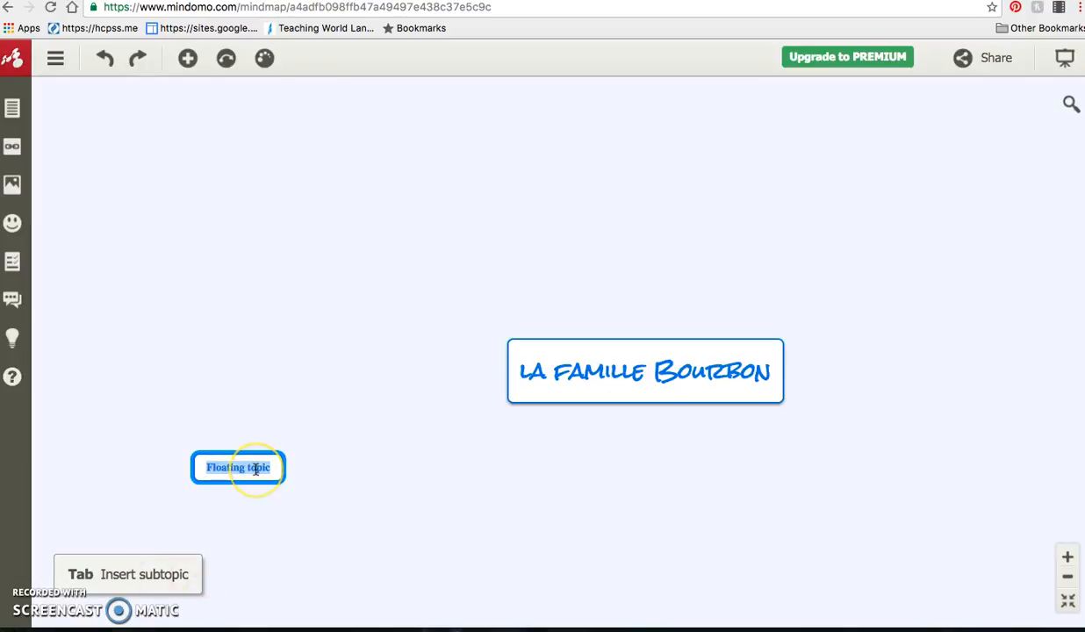
{"action": "key", "text": "BackSpace"}
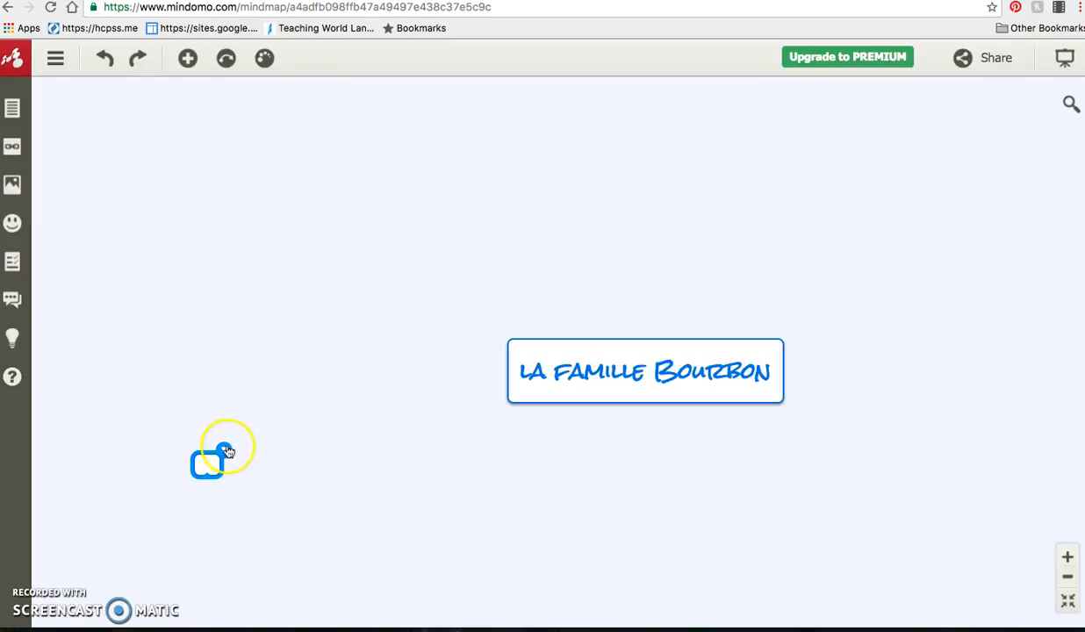
{"action": "left_click", "coordinate": [223, 450]}
{"action": "left_click", "coordinate": [254, 432]}
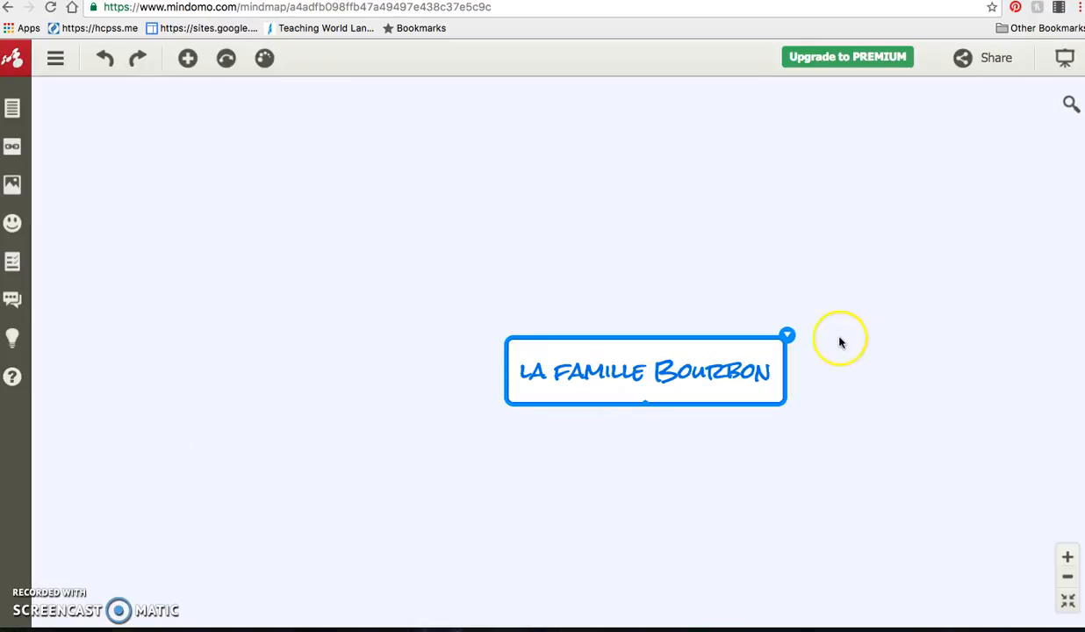
- Insert a subtopic named "Louis XIV" under the central "la famille Bourbon" topic
{"action": "left_click", "coordinate": [787, 337]}
{"action": "left_click", "coordinate": [806, 354]}
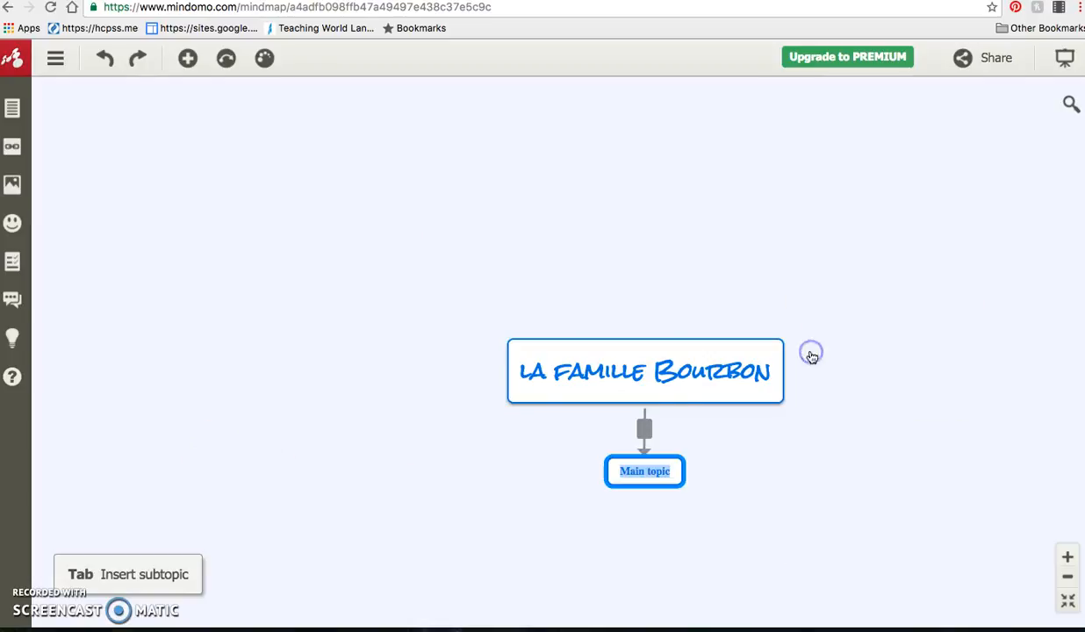
{"action": "type", "text": "Louis"}
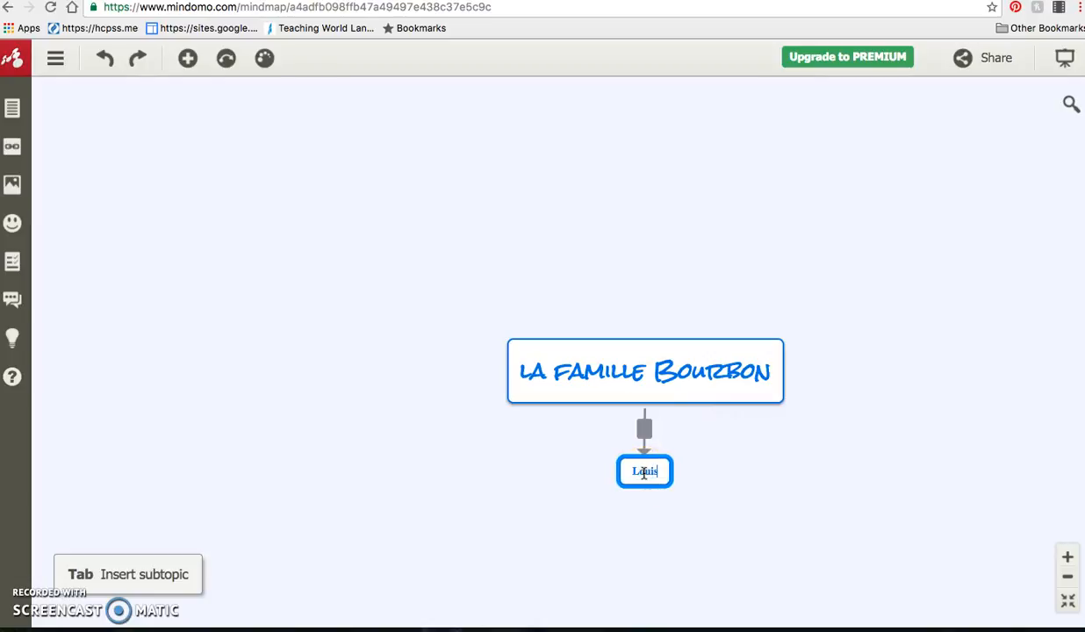
{"action": "type", "text": " XIV"}
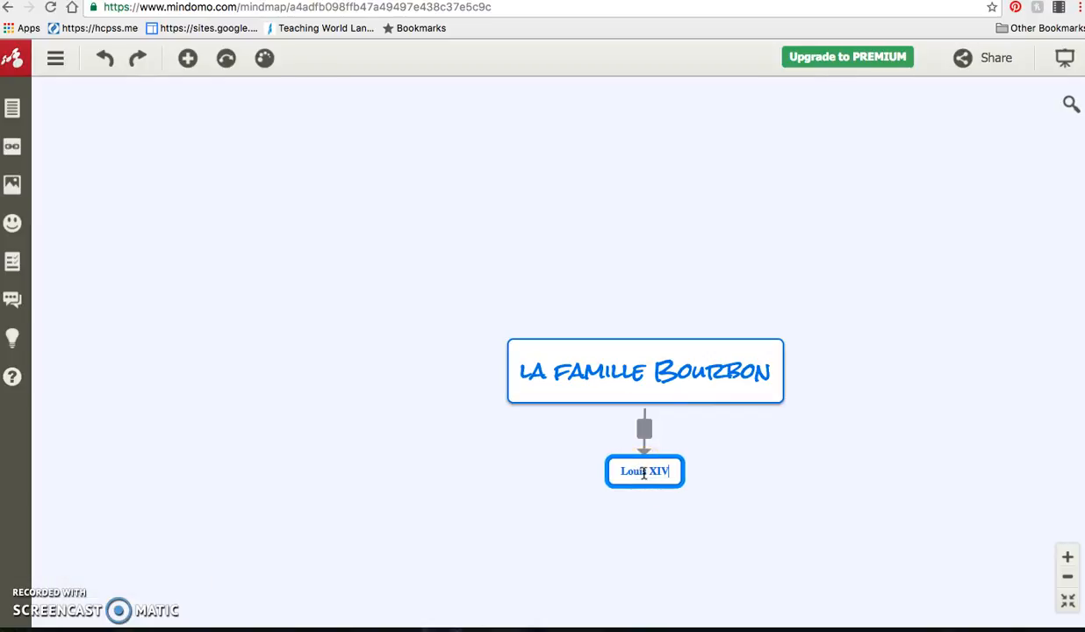
{"action": "key", "text": "Return"}
- Add the portrait 220px-Louis-xiv-lebrunl.jpg from Wikimedia to the Louis XIV topic by its image URL
{"action": "left_click", "coordinate": [671, 482]}
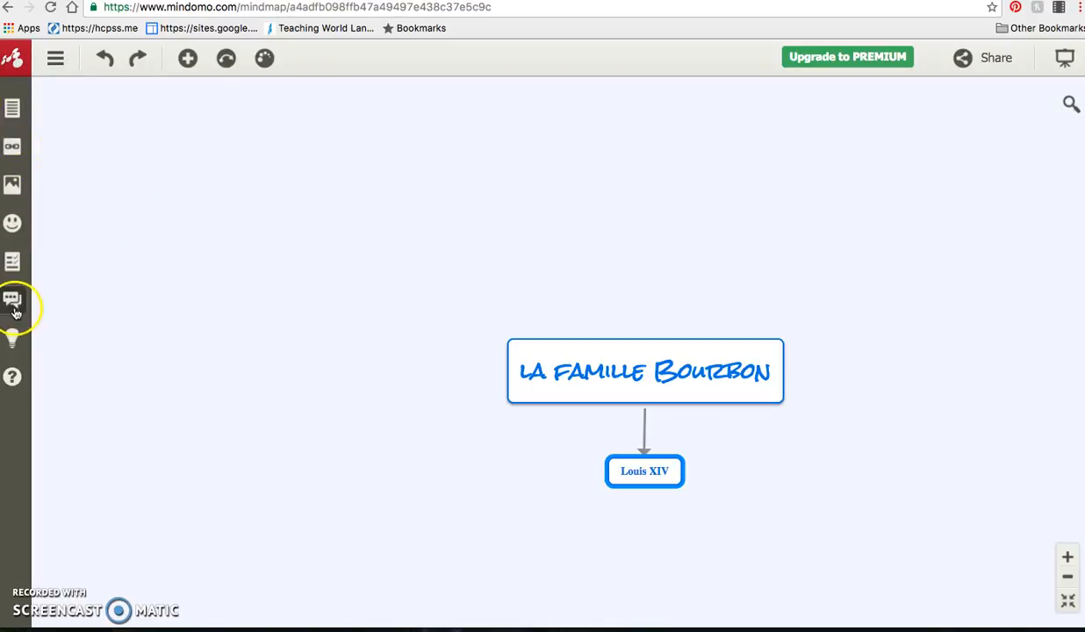
{"action": "left_click", "coordinate": [11, 187]}
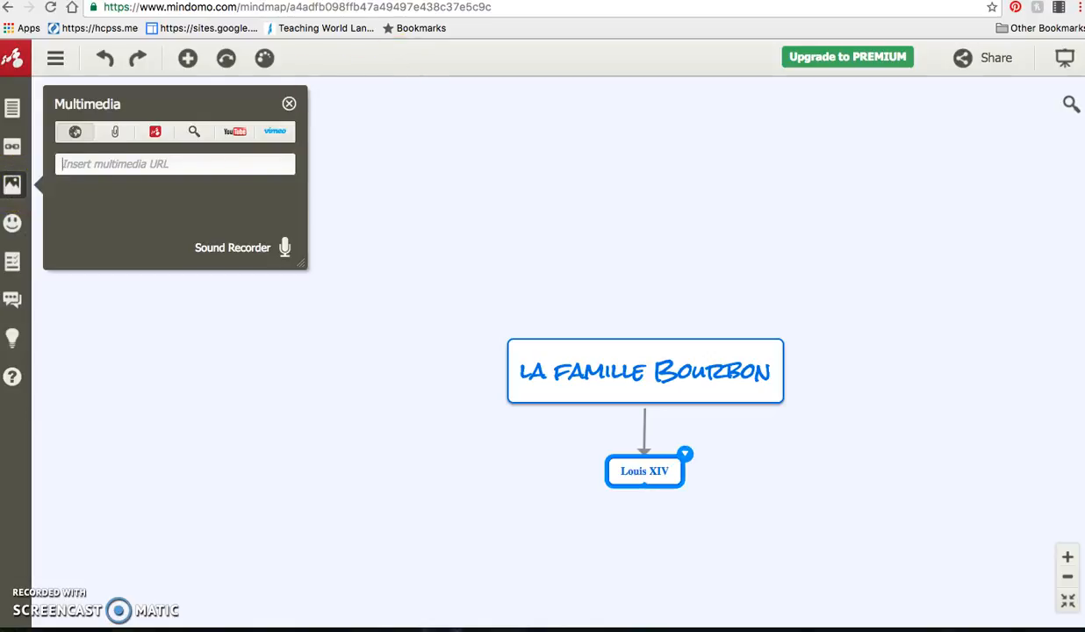
{"action": "left_click", "coordinate": [308, 0]}
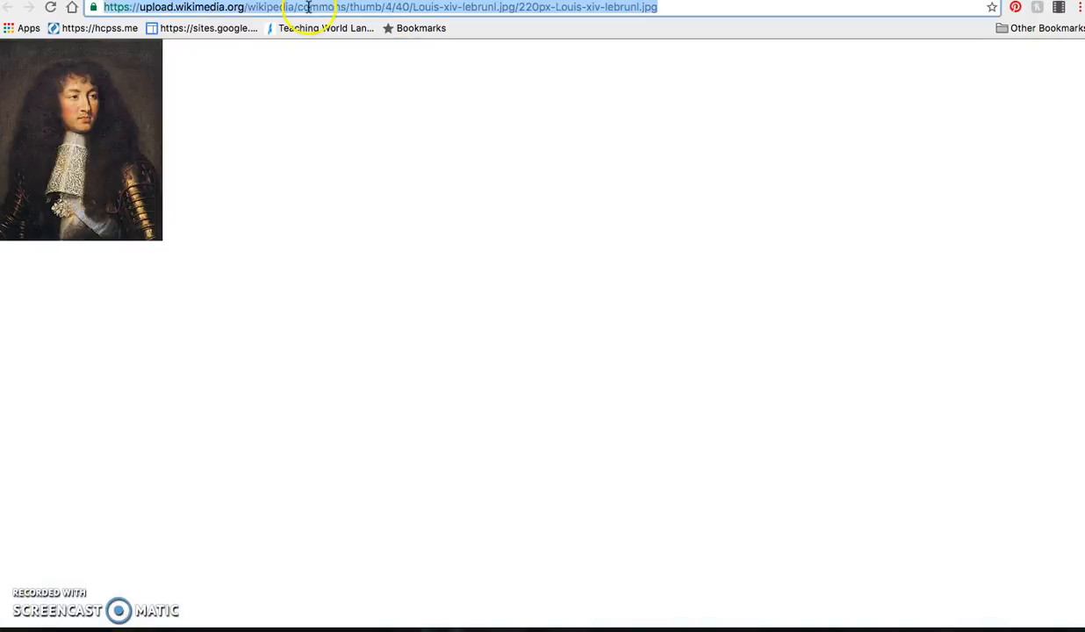
{"action": "left_click", "coordinate": [197, 0]}
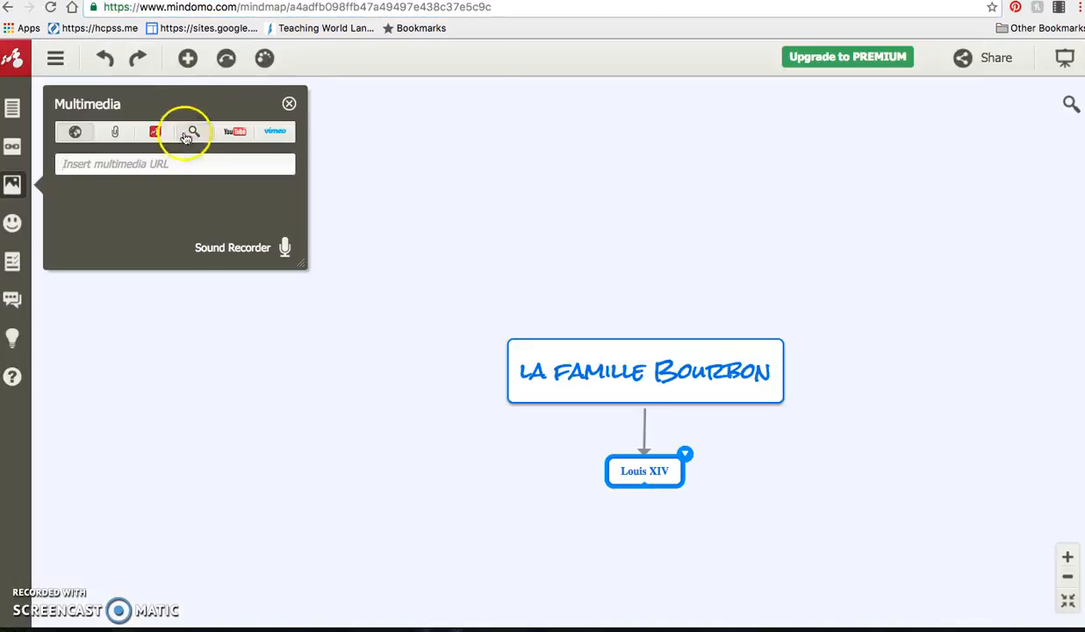
{"action": "left_click", "coordinate": [163, 163]}
{"action": "key", "text": "ctrl+v"}
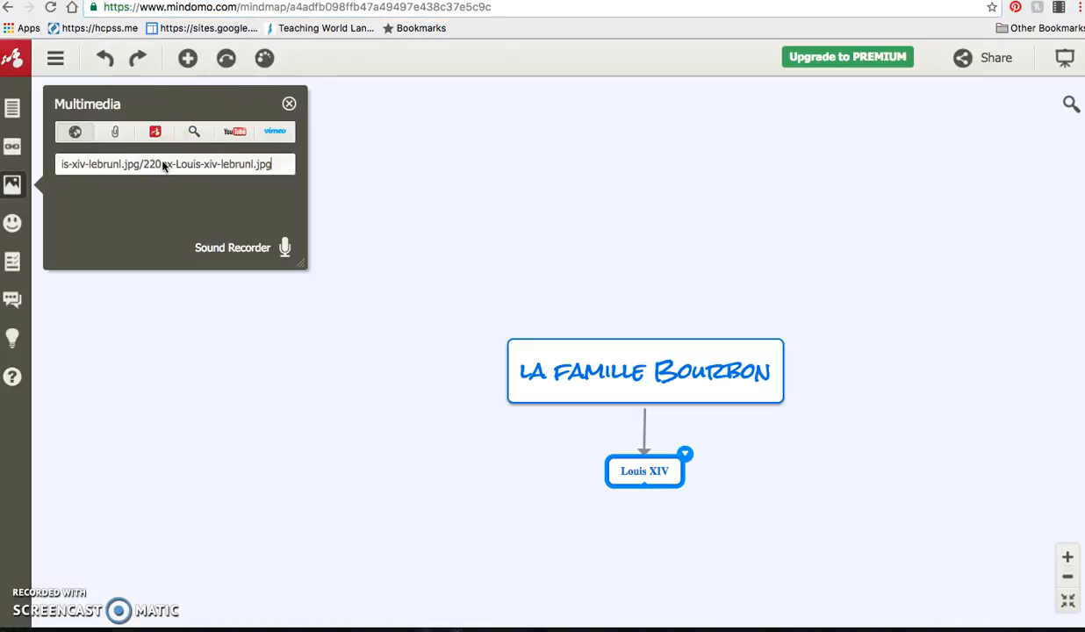
{"action": "left_click", "coordinate": [265, 250]}
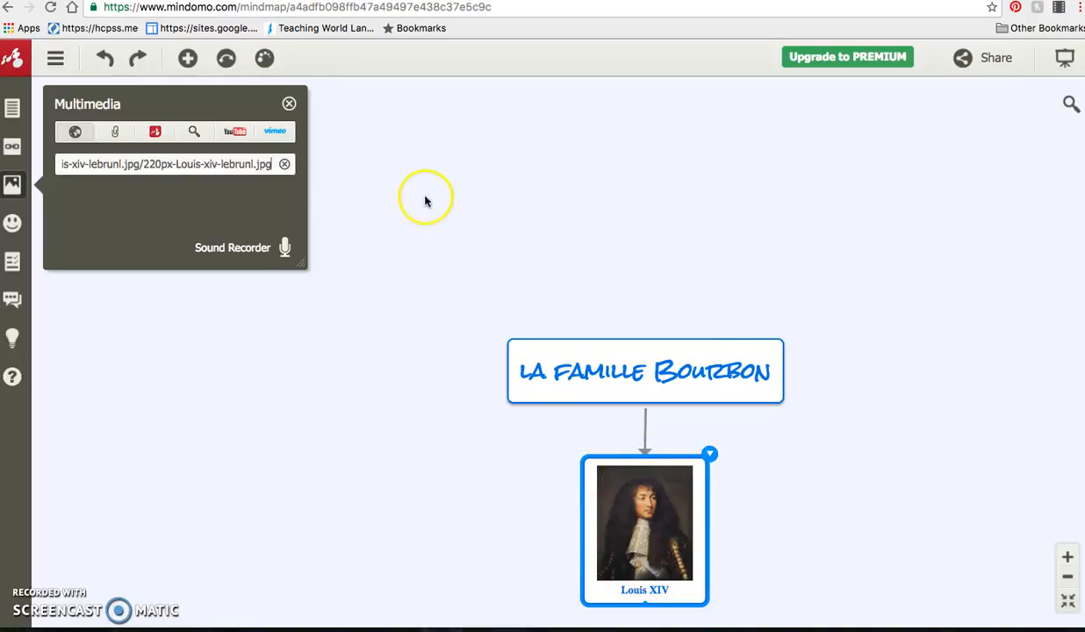
{"action": "left_click", "coordinate": [289, 103]}
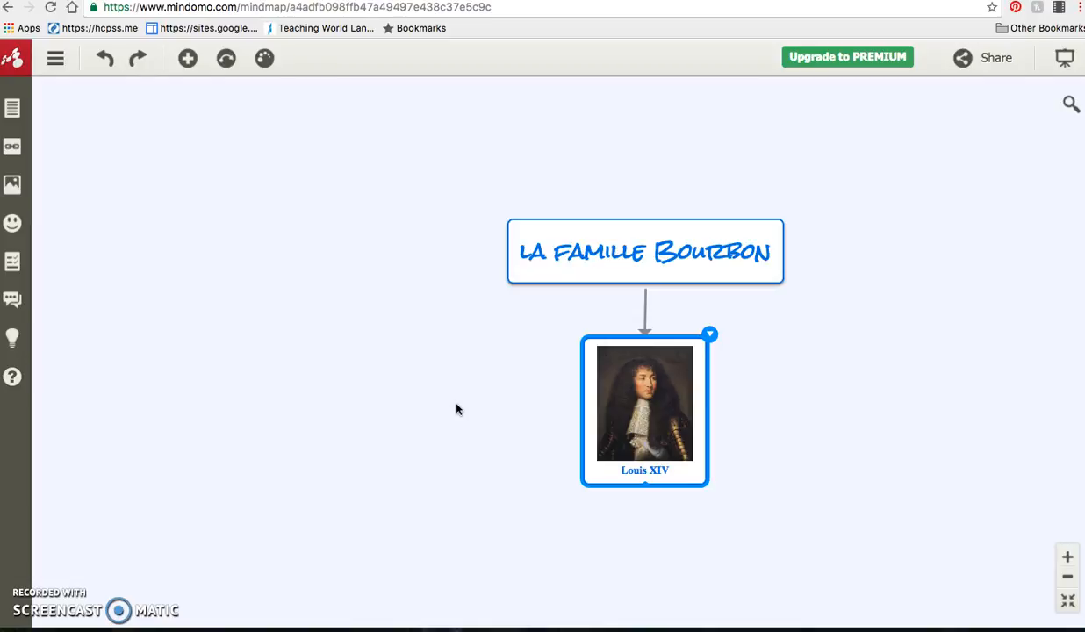
{"action": "left_click", "coordinate": [13, 185]}
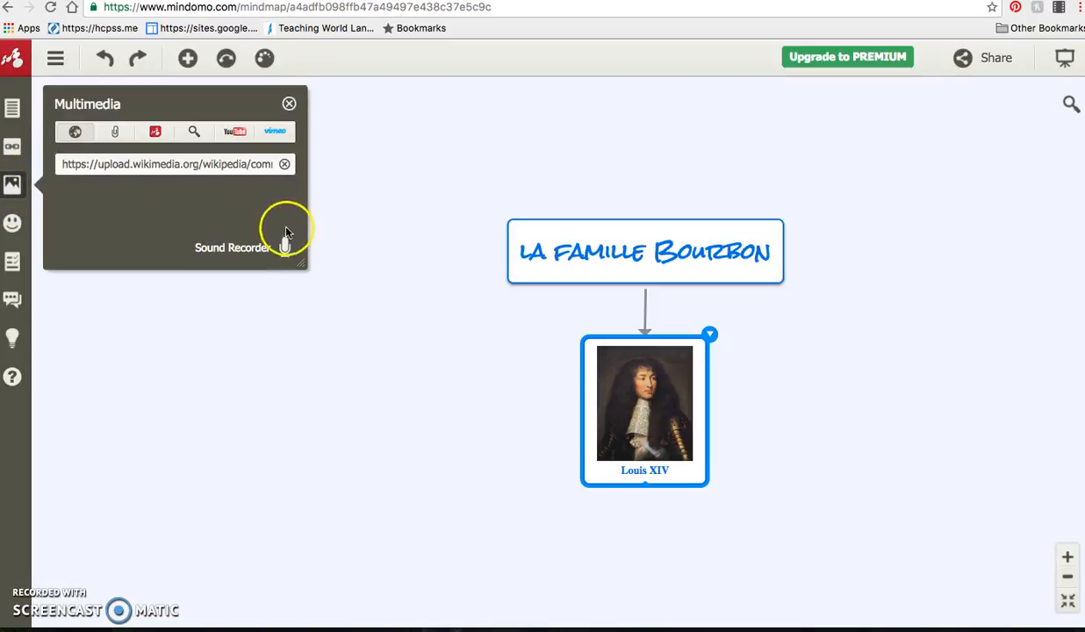
{"action": "left_click", "coordinate": [288, 248]}
{"action": "left_click", "coordinate": [288, 105]}
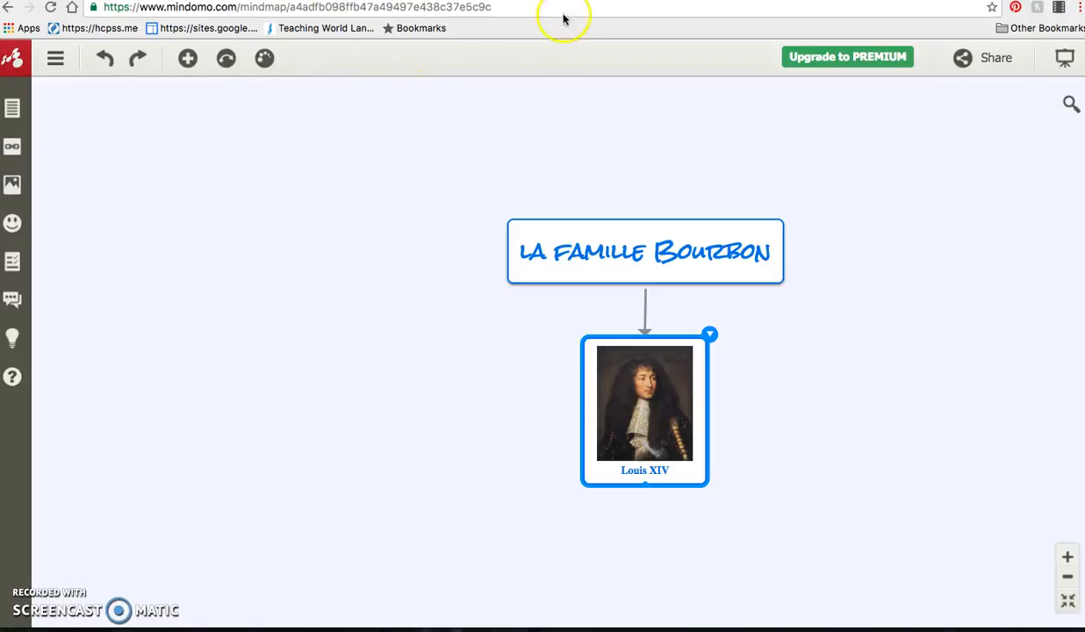
- Copy the voice recording's sharing link from Vocaroo and return to the Mindomo map
{"action": "left_click", "coordinate": [282, 1]}
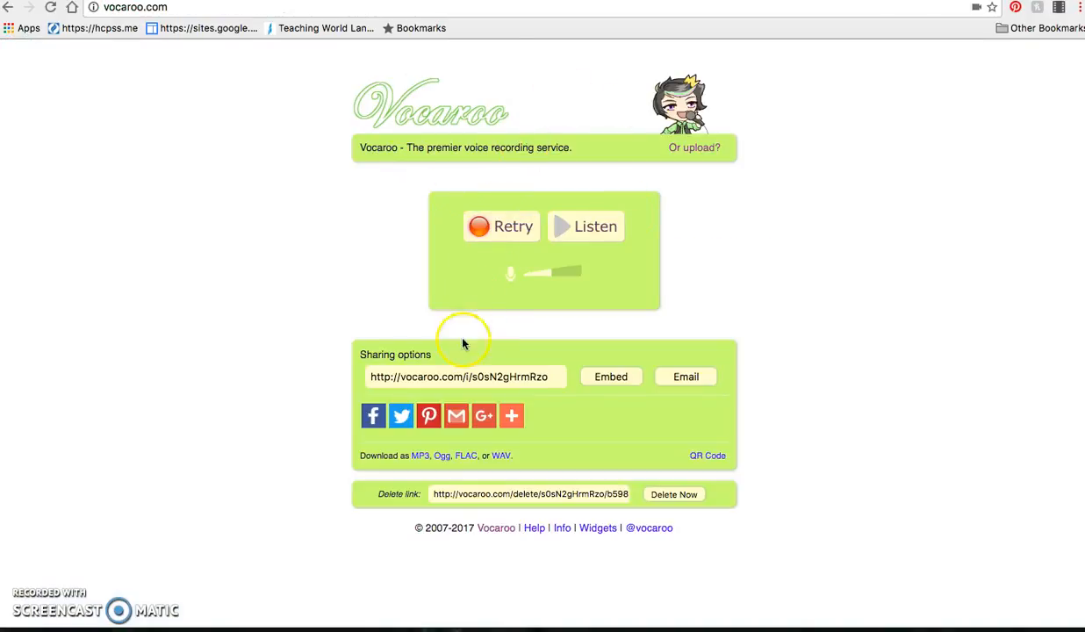
{"action": "left_click", "coordinate": [453, 383]}
{"action": "key", "text": "super+c"}
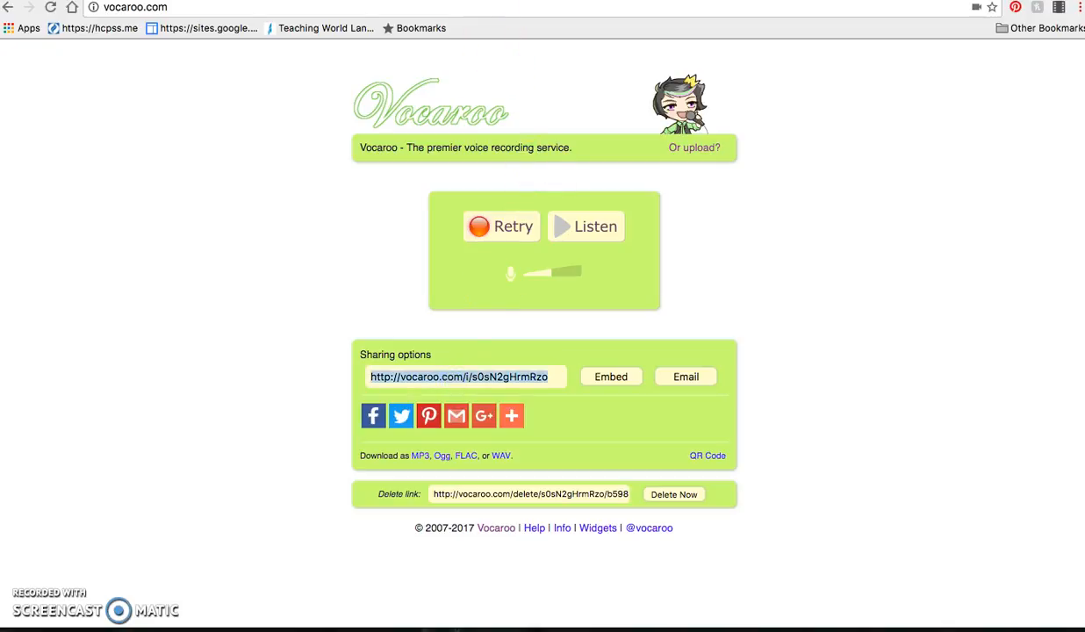
{"action": "left_click", "coordinate": [562, 1]}
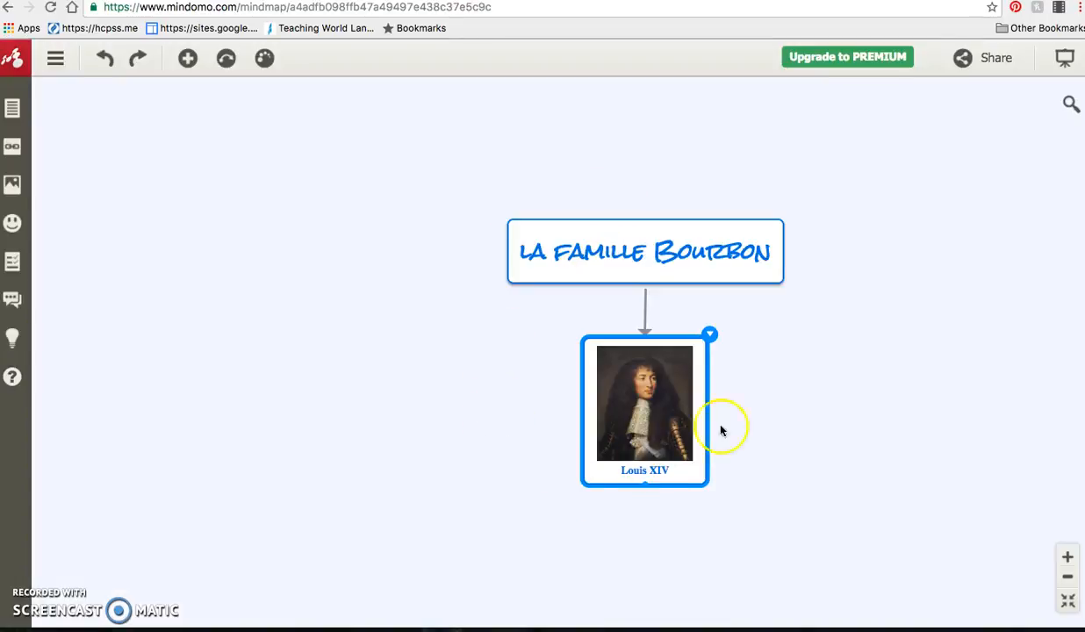
{"action": "left_click", "coordinate": [709, 335]}
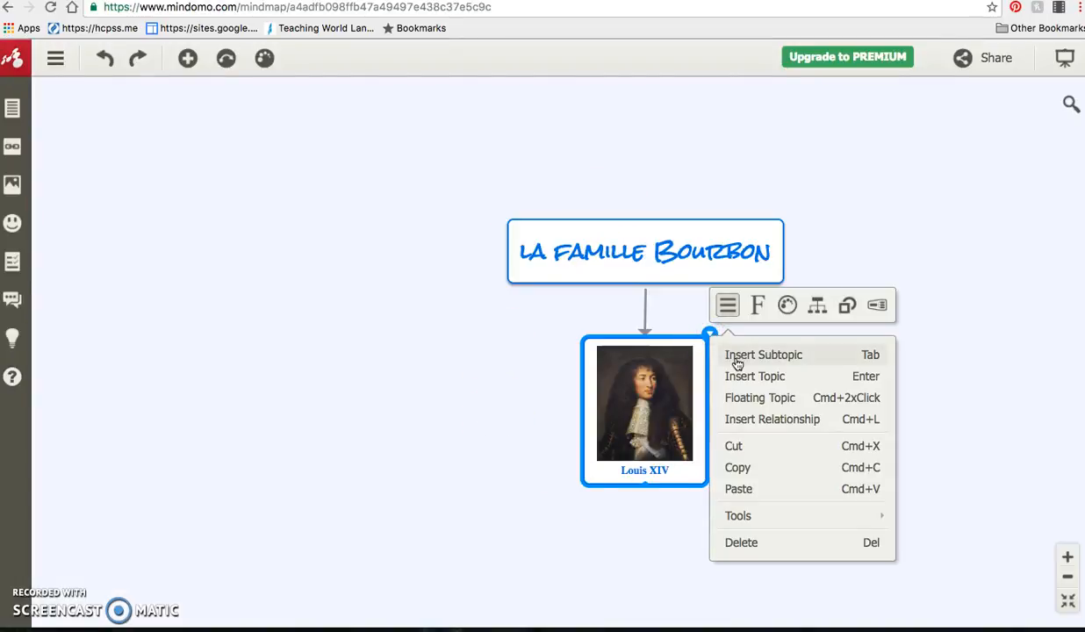
{"action": "left_click", "coordinate": [734, 356]}
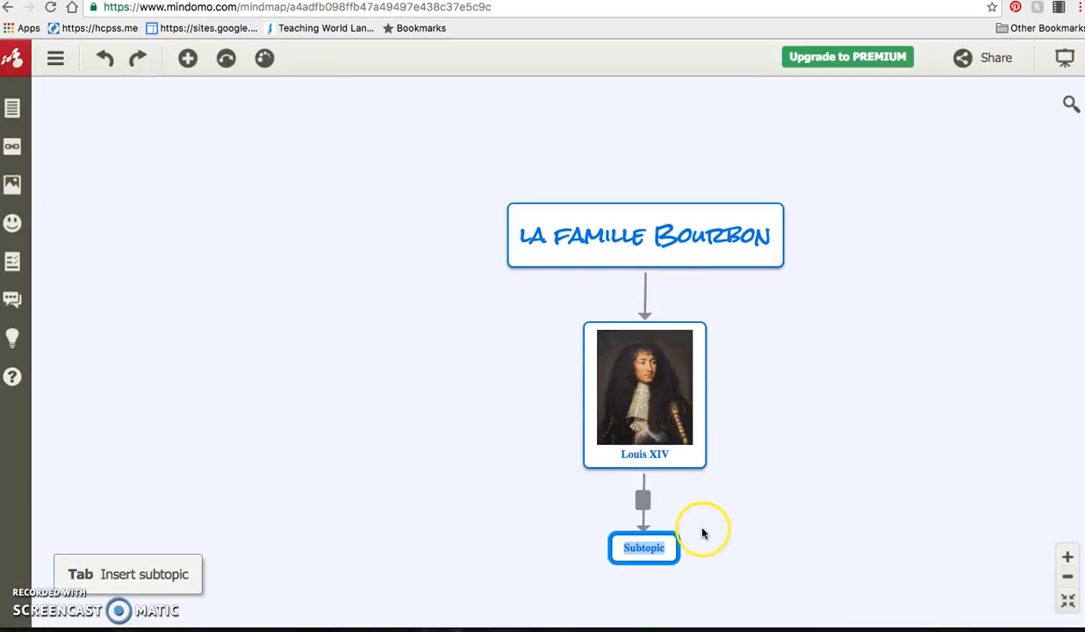
{"action": "left_click", "coordinate": [12, 184]}
{"action": "key", "text": "super+v"}
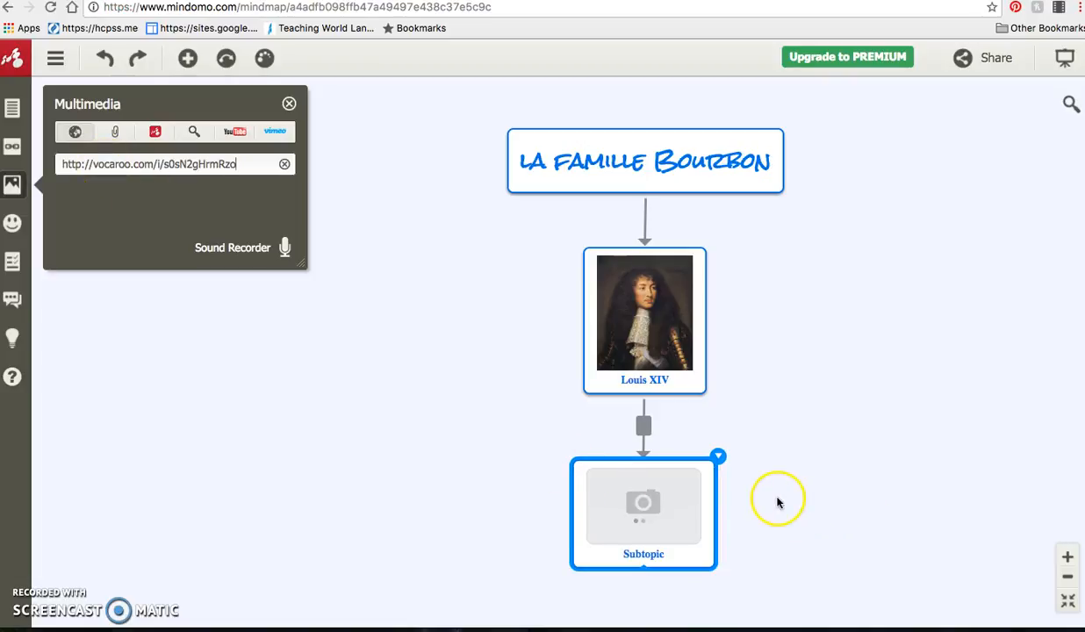
- Rename the subtopic under Louis XIV as "Faite de Louis XIV"
{"action": "double_click", "coordinate": [644, 554]}
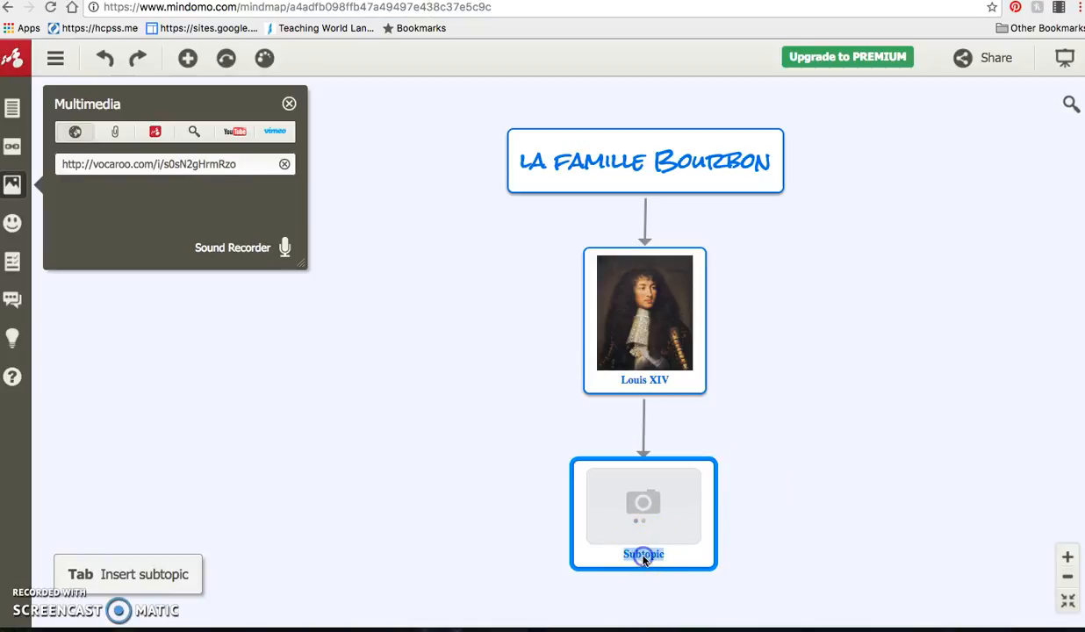
{"action": "left_click", "coordinate": [639, 515]}
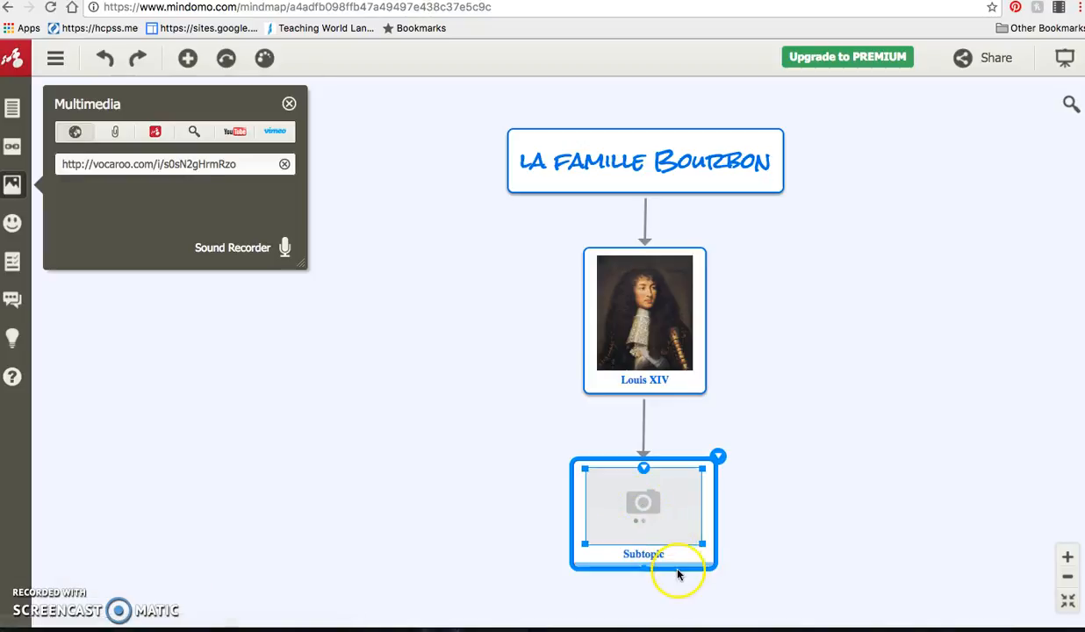
{"action": "double_click", "coordinate": [643, 555]}
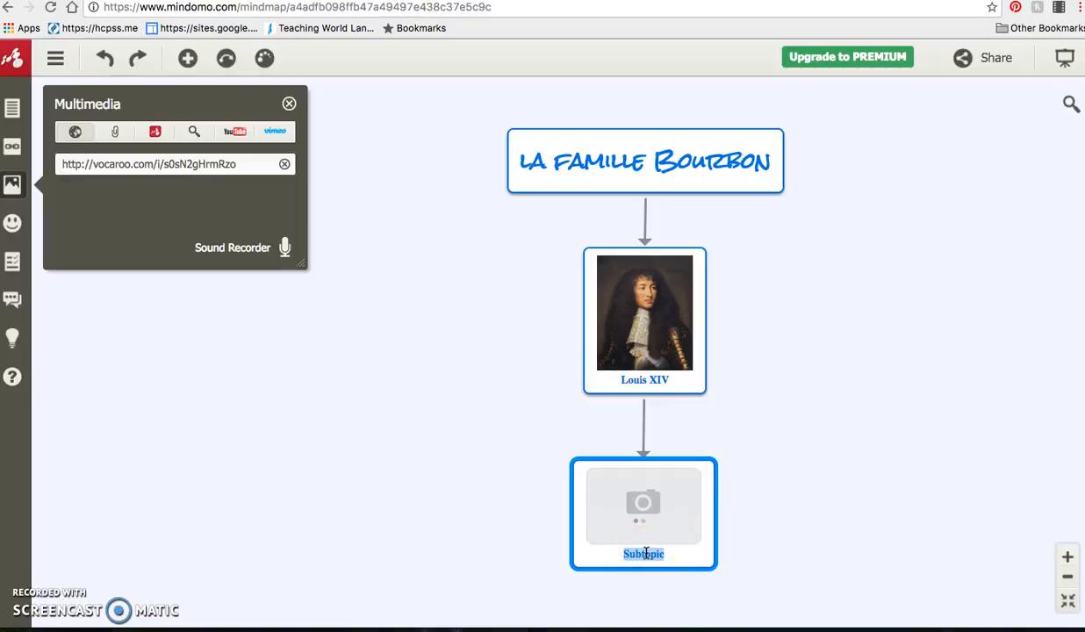
{"action": "type", "text": "Faire de LOUI"}
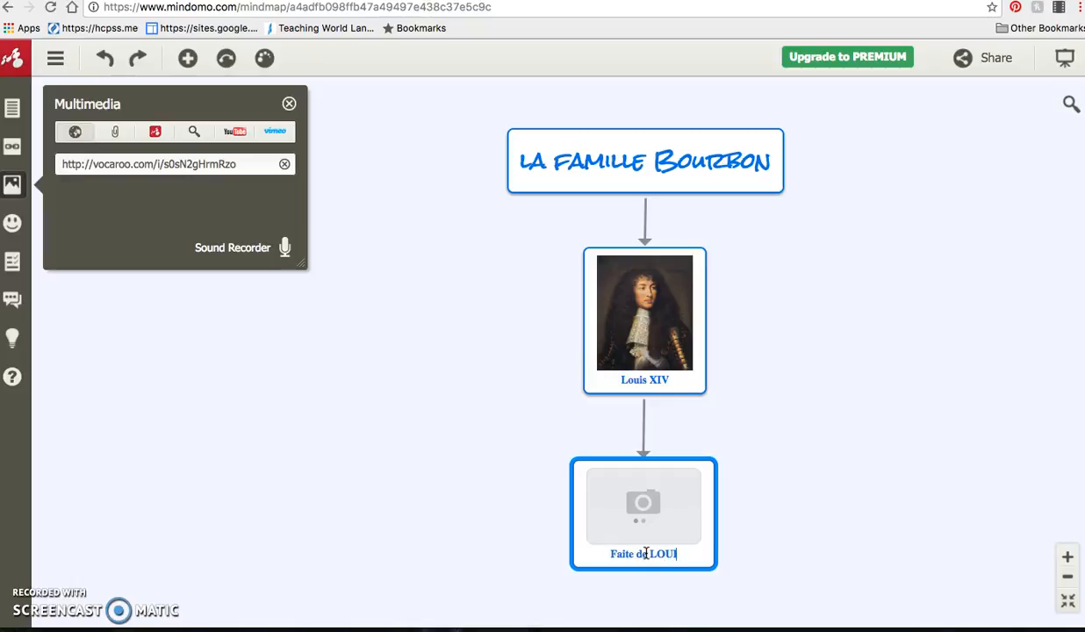
{"action": "key", "text": "BackSpace"}
{"action": "key", "text": "BackSpace"}
{"action": "key", "text": "BackSpace"}
{"action": "type", "text": "ouisXIV"}
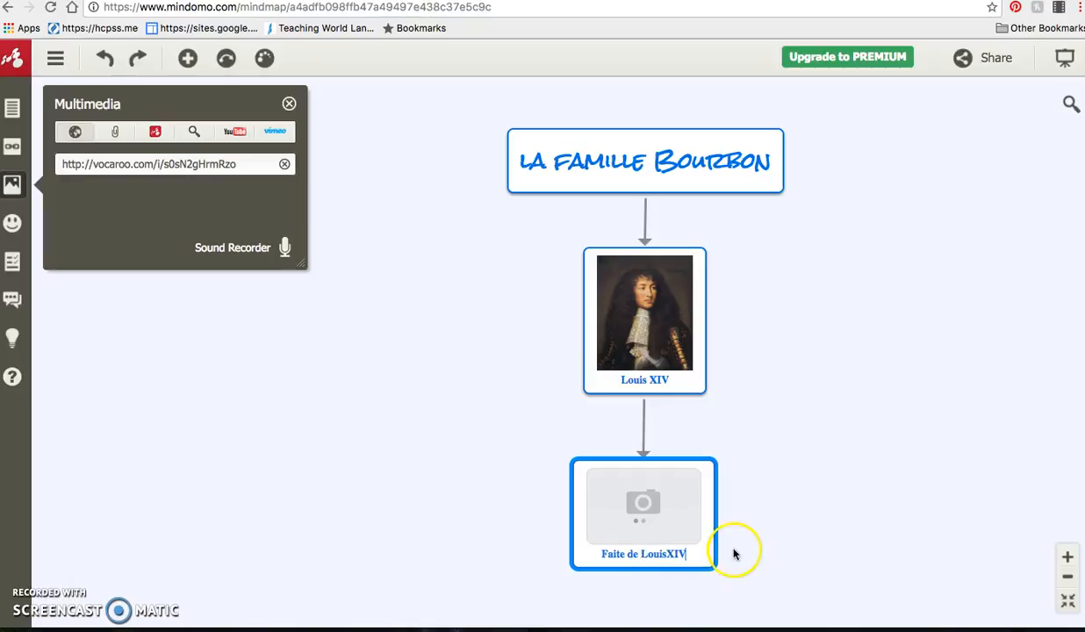
{"action": "left_click", "coordinate": [664, 554]}
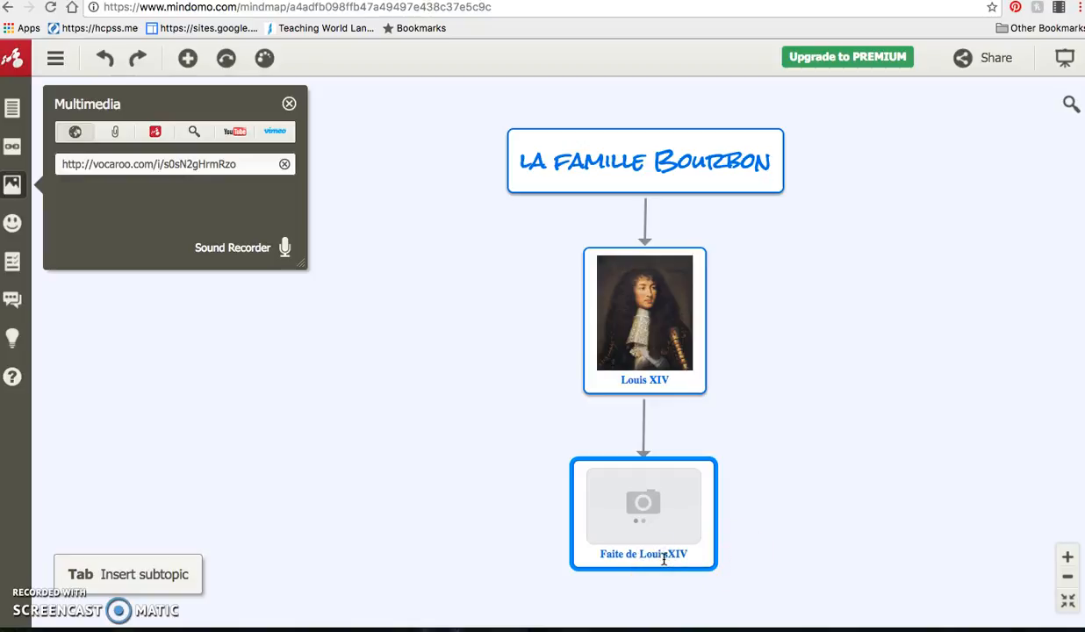
{"action": "left_click", "coordinate": [931, 493]}
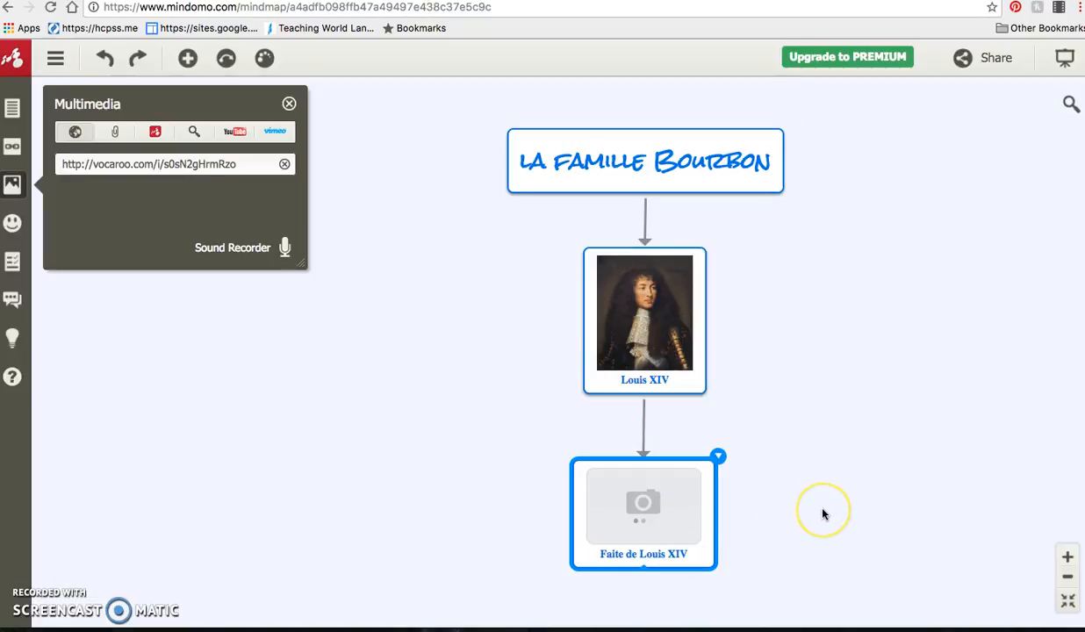
- Examine the overall layout of the map, from the la famille Bourbon topic down to the Faite de Louis XIV subtopic
{"action": "key", "text": "ctrl+minus"}
{"action": "key", "text": "ctrl+minus"}
{"action": "key", "text": "ctrl+minus"}
{"action": "key", "text": "ctrl+minus"}
{"action": "key", "text": "ctrl+minus"}
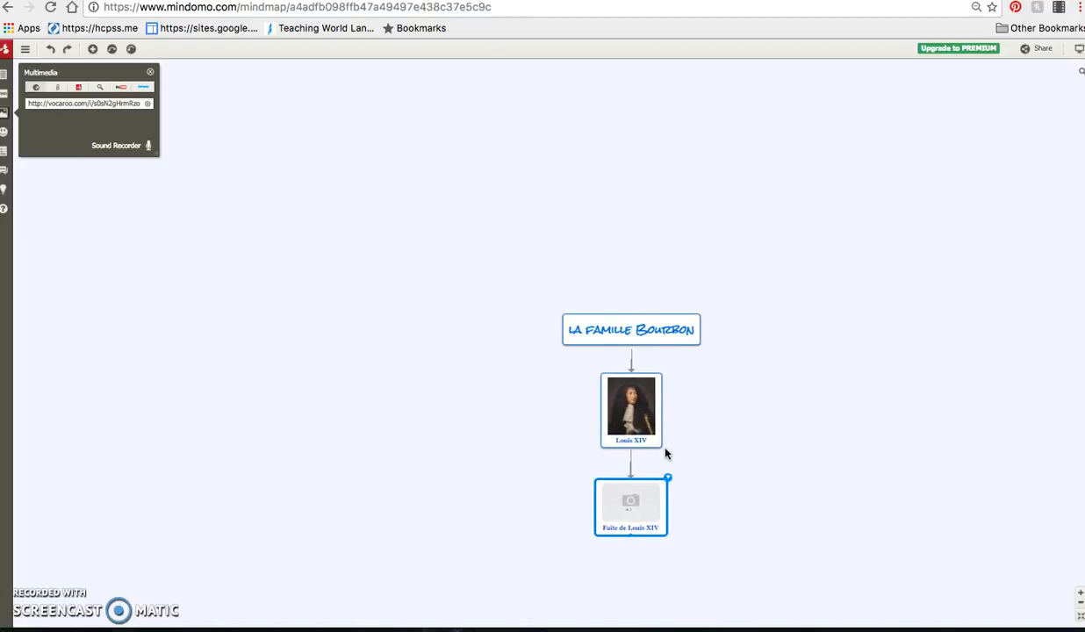
{"action": "left_click", "coordinate": [629, 452]}
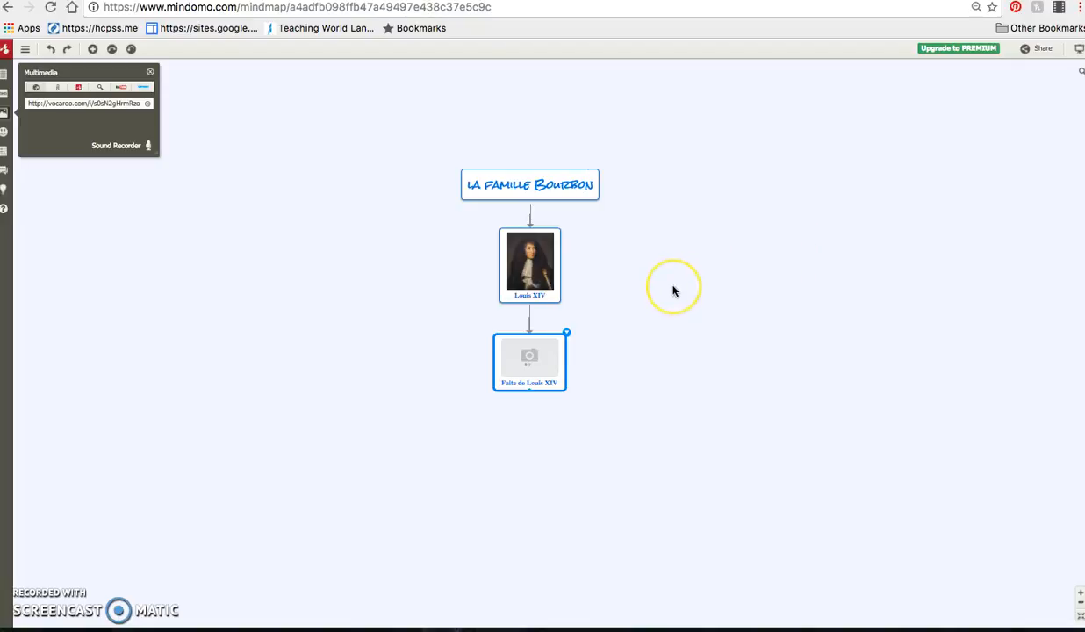
{"action": "key", "text": "ctrl+plus"}
{"action": "key", "text": "ctrl+plus"}
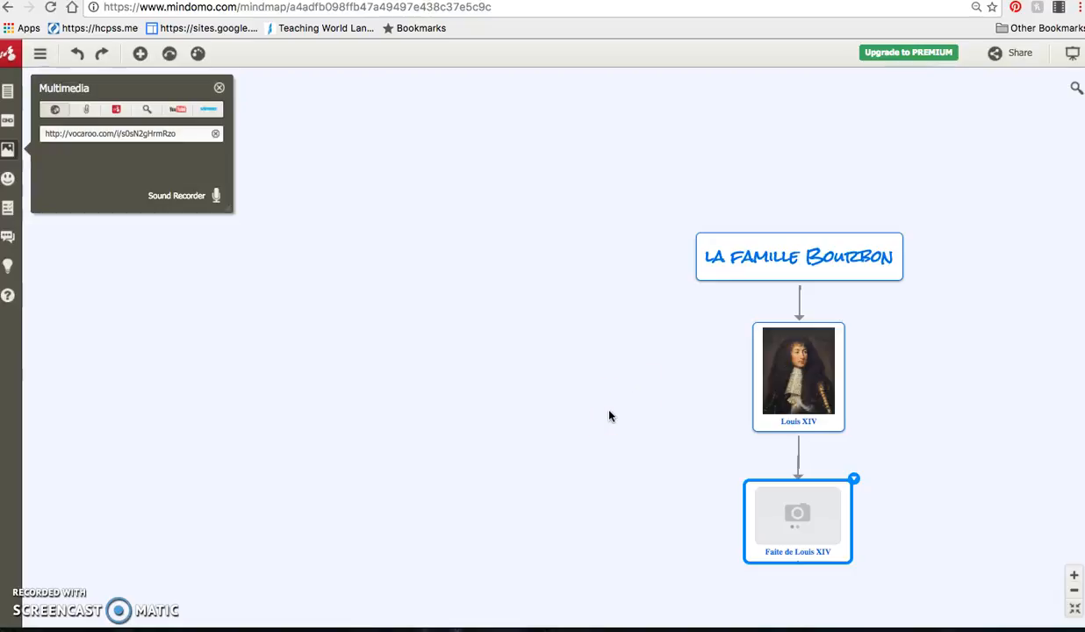
{"action": "left_click_drag", "start_coordinate": [593, 428], "coordinate": [453, 389]}
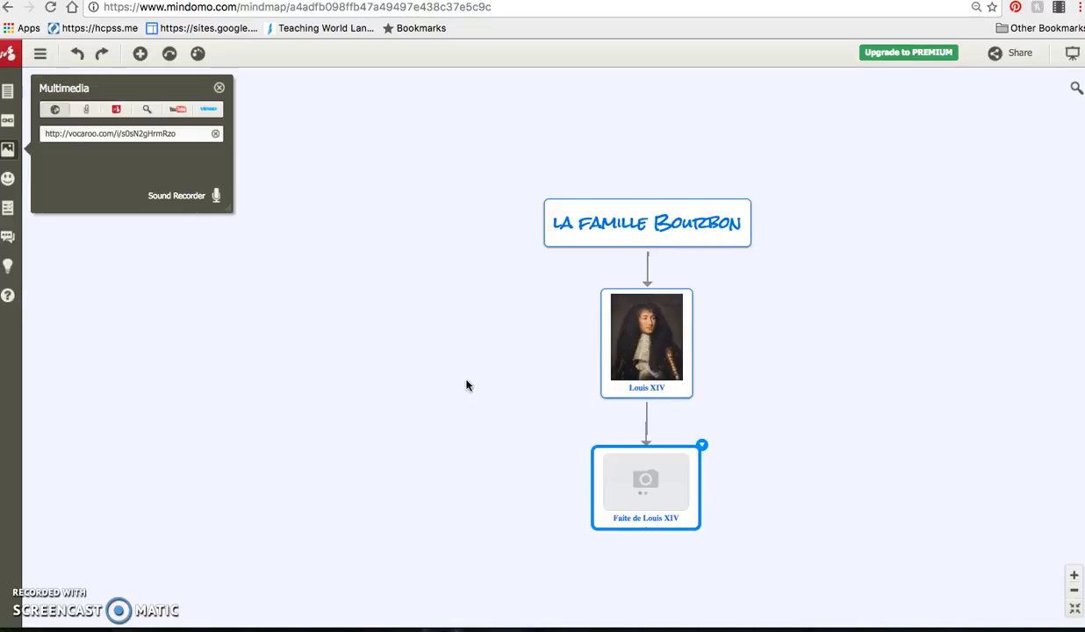
{"action": "left_click", "coordinate": [453, 380]}
{"action": "left_click", "coordinate": [470, 378]}
{"action": "left_click_drag", "start_coordinate": [476, 377], "coordinate": [408, 387]}
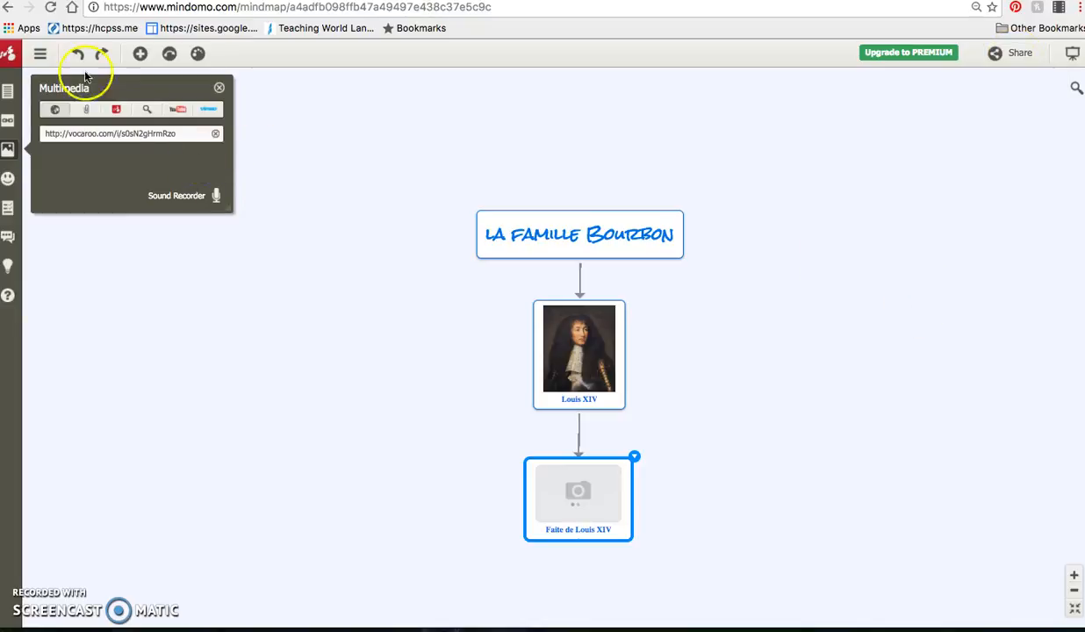
- Leave the map and return to the dashboard listing the saved maps
{"action": "left_click", "coordinate": [11, 54]}
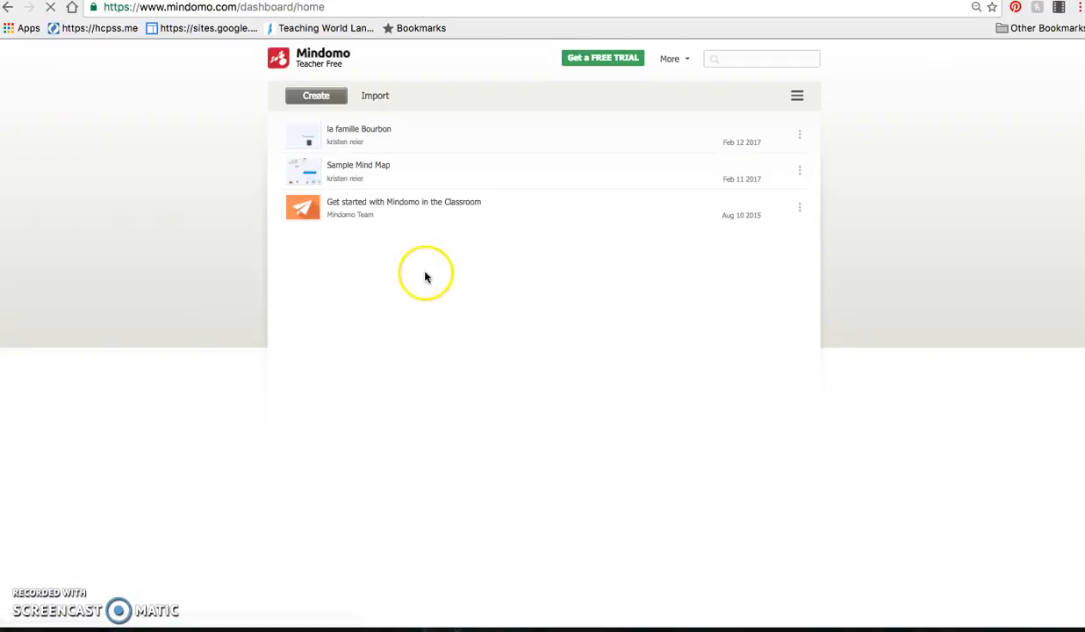
{"action": "key", "text": "super+plus"}
{"action": "key", "text": "super+plus"}
{"action": "key", "text": "super+plus"}
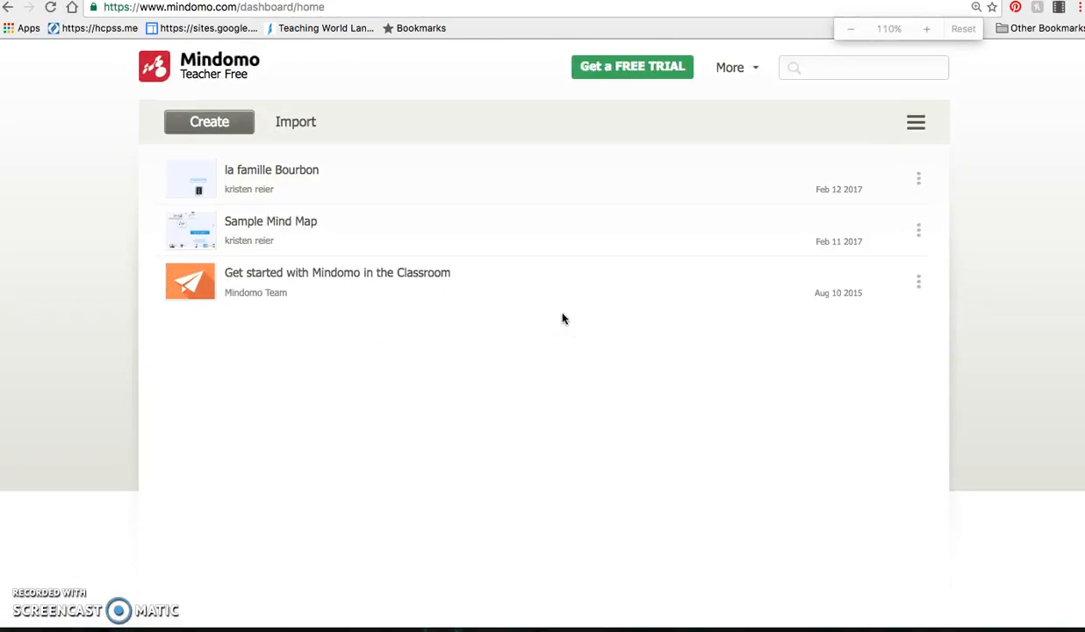
{"action": "key", "text": "super+minus"}
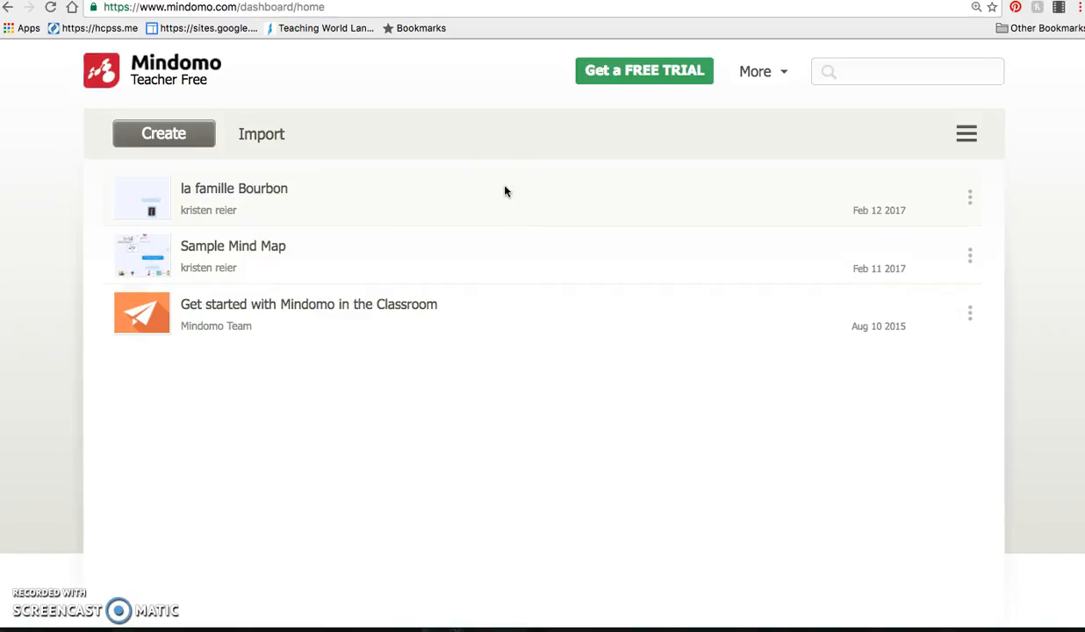
- Reopen the saved la famille Bourbon map with its whole topic chain in view
{"action": "left_click", "coordinate": [261, 197]}
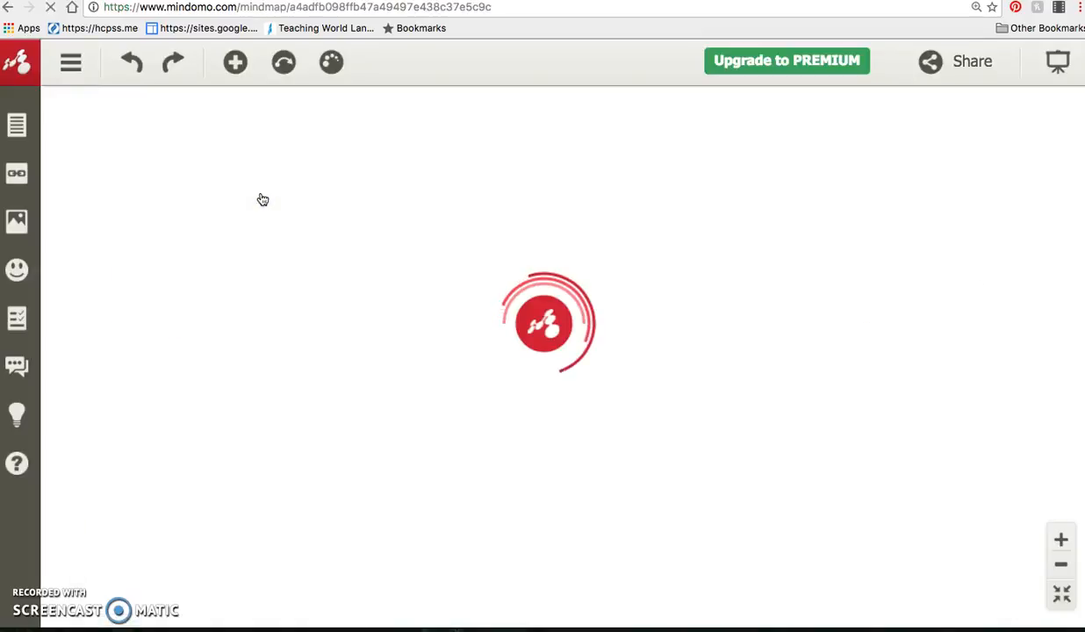
{"action": "scroll", "coordinate": [904, 502], "scroll_direction": "down", "scroll_amount": 5}
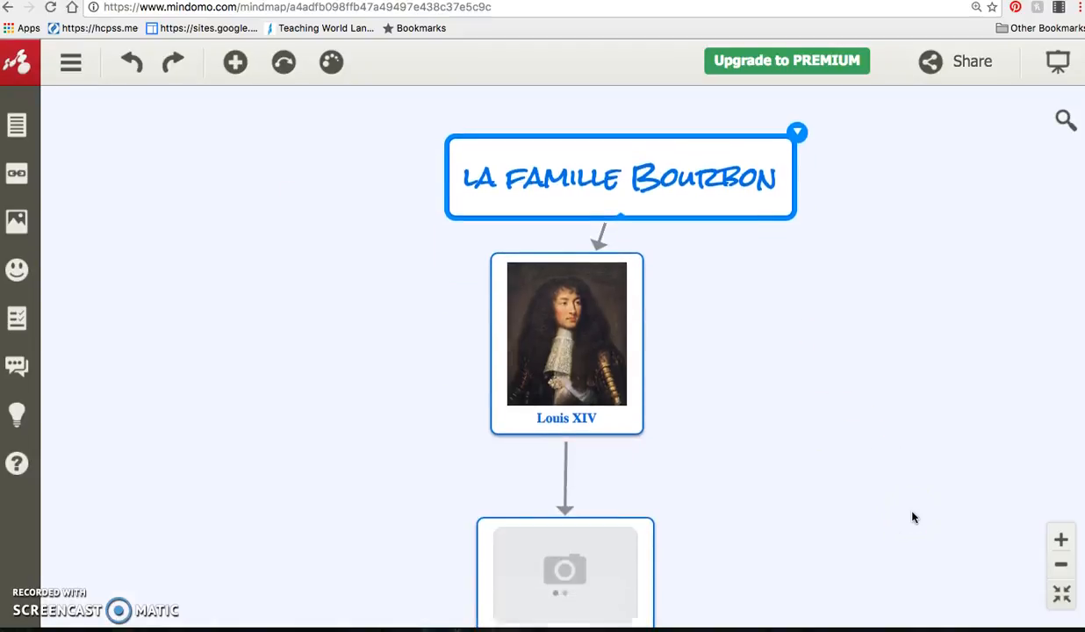
{"action": "scroll", "coordinate": [913, 518], "scroll_direction": "up", "scroll_amount": 1}
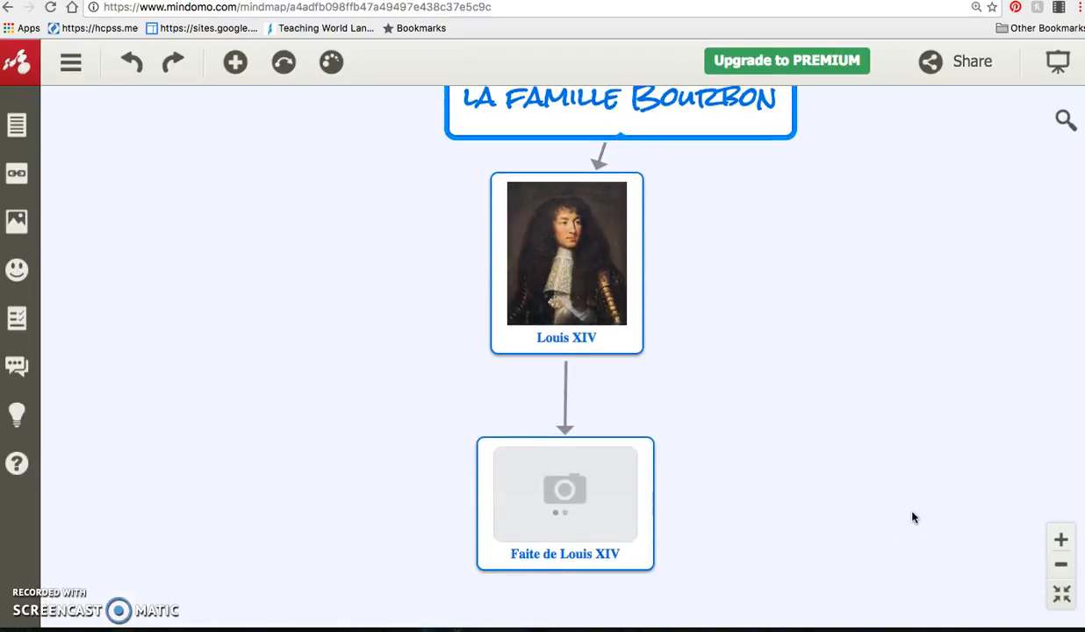
{"action": "key", "text": "ctrl+minus"}
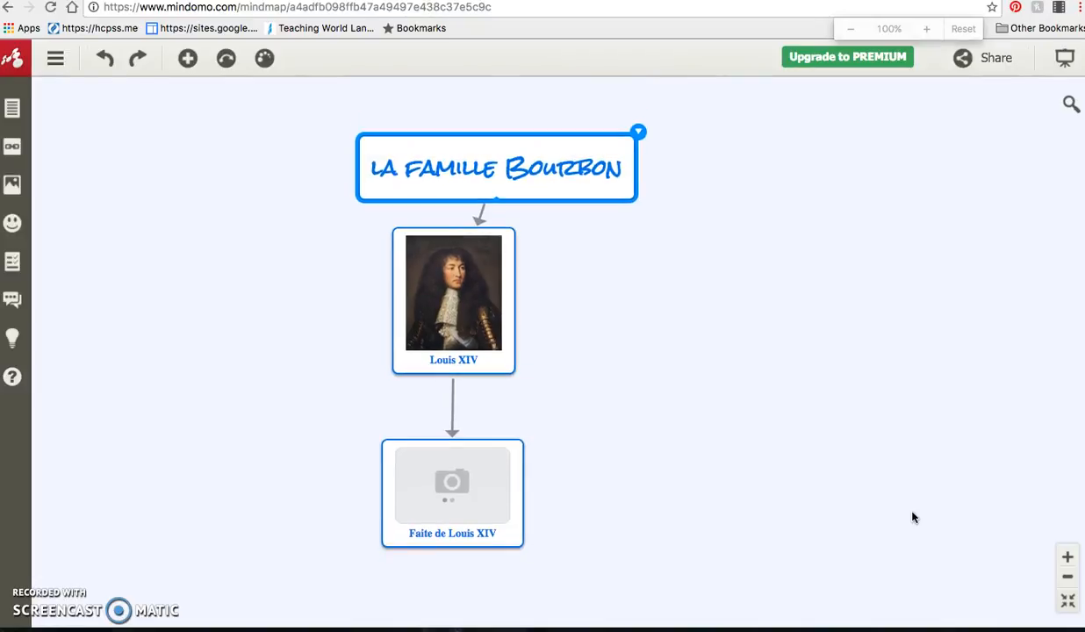